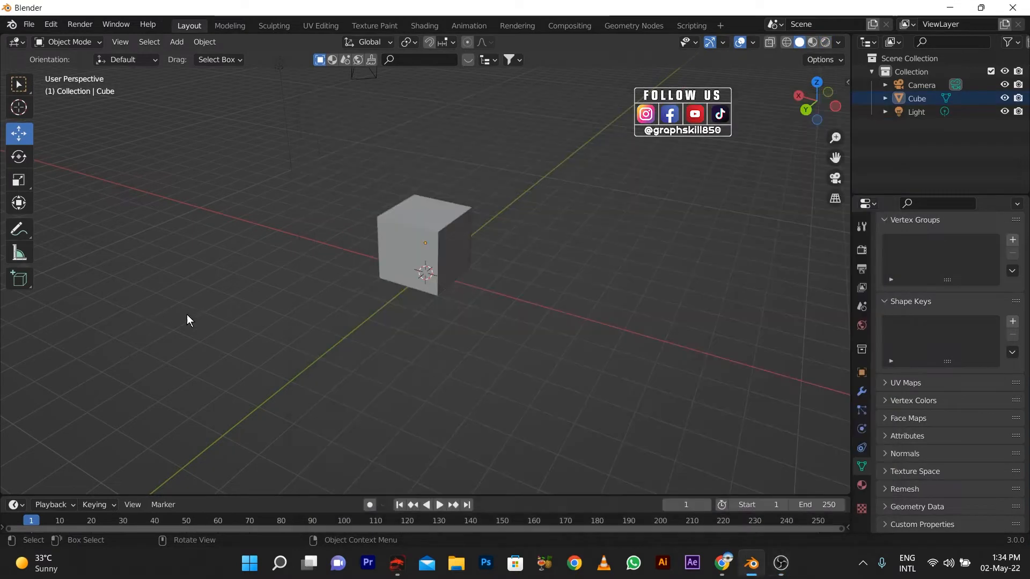
Enter Edit Mode on the cube and move its end face along X to stretch it into a long box.
{"action": "middle_click_drag", "start_coordinate": [337, 314], "coordinate": [305, 314]}
{"action": "left_click", "coordinate": [416, 246]}
{"action": "key", "text": "Tab"}
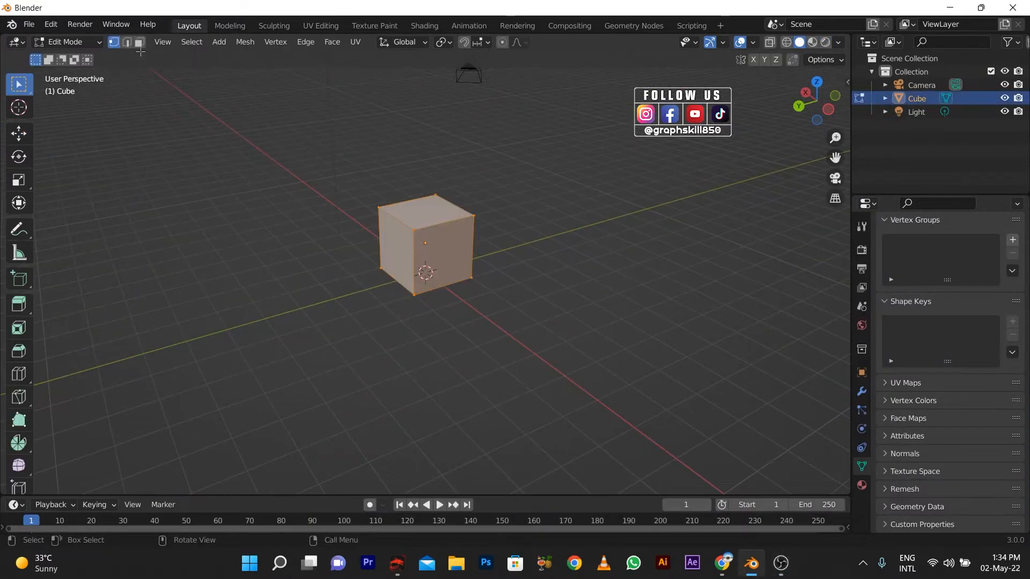
{"action": "left_click", "coordinate": [21, 134]}
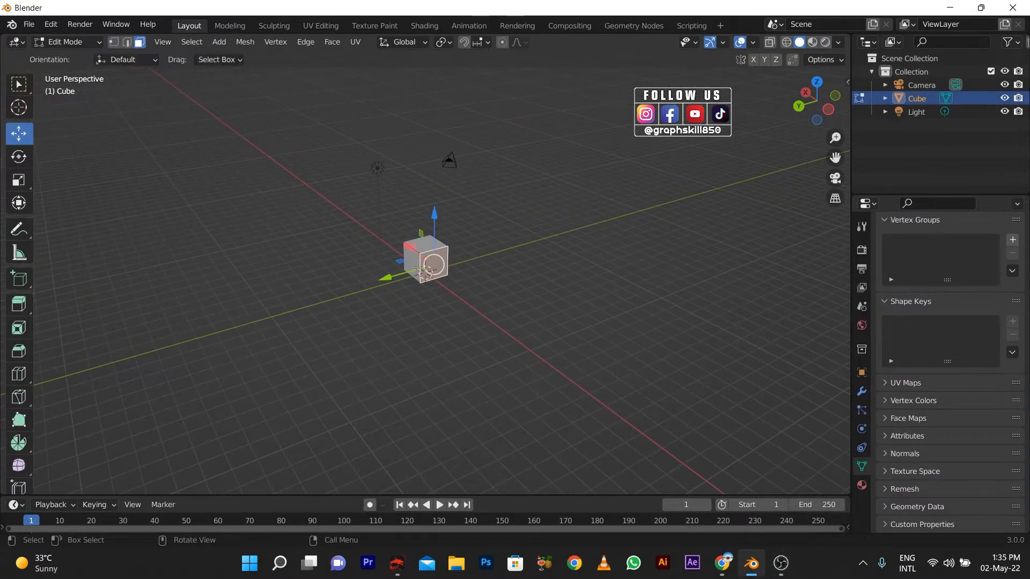
{"action": "left_click_drag", "start_coordinate": [408, 246], "coordinate": [489, 314]}
{"action": "middle_click_drag", "start_coordinate": [485, 311], "coordinate": [234, 339]}
{"action": "left_click_drag", "start_coordinate": [359, 231], "coordinate": [325, 217]}
{"action": "middle_click_drag", "start_coordinate": [284, 231], "coordinate": [313, 292]}
Scale the box down along global Z in Object Mode and apply its transforms.
{"action": "key", "text": "Tab"}
{"action": "key", "text": "s"}
{"action": "key", "text": "z"}
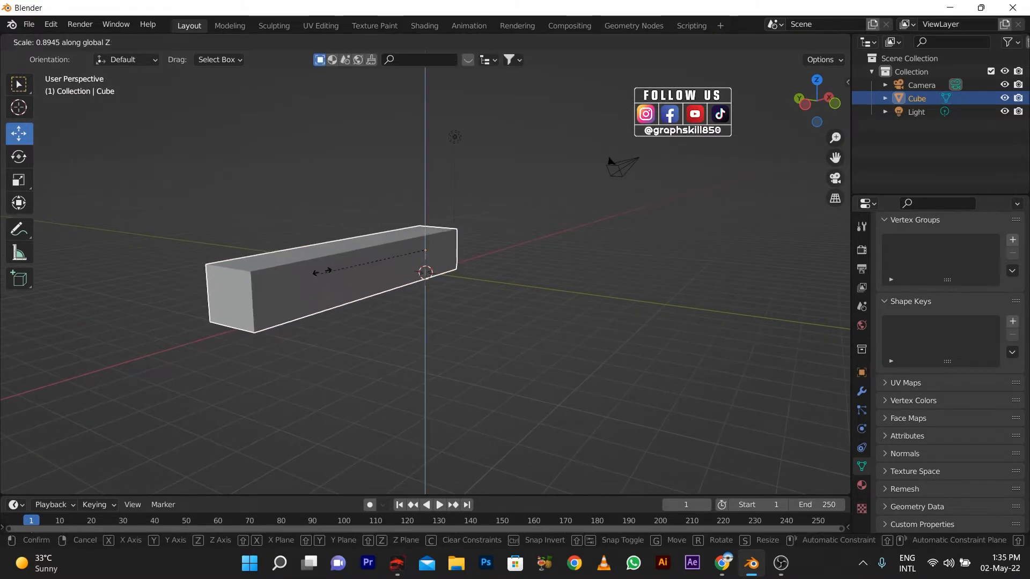
{"action": "key", "text": "Return"}
{"action": "key", "text": "Tab"}
{"action": "left_click", "coordinate": [280, 278]}
{"action": "key", "text": "Tab"}
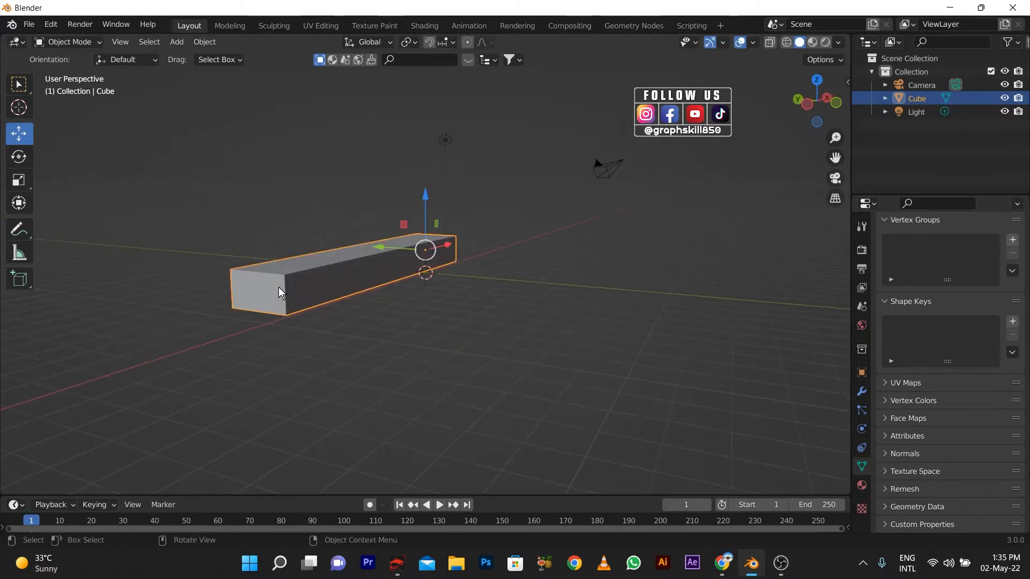
{"action": "key", "text": "ctrl+a"}
{"action": "left_click", "coordinate": [290, 327]}
Bevel the two long edges on one side of the box with 8 segments and a width of about 0.49 m.
{"action": "key", "text": "Tab"}
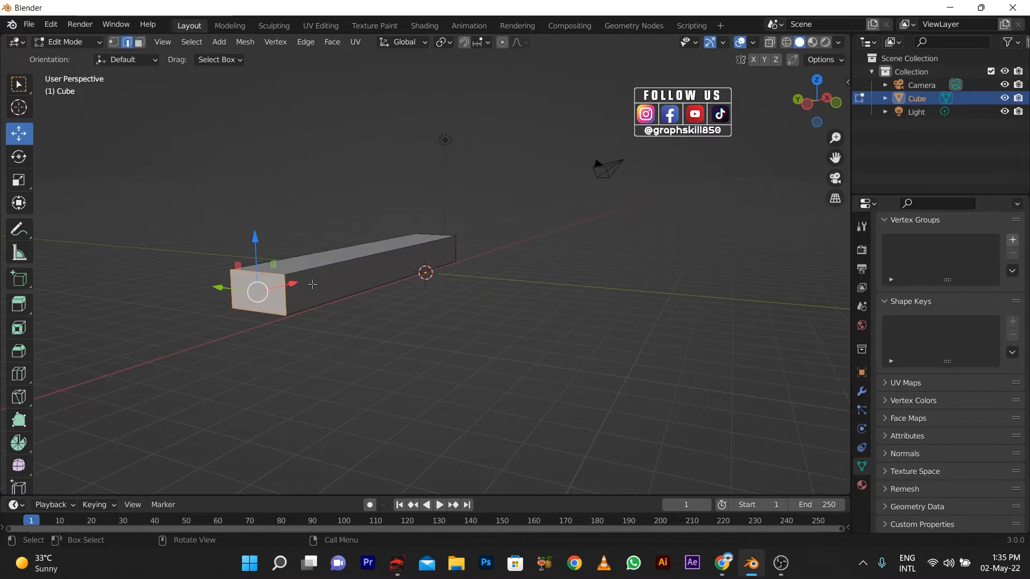
{"action": "left_click", "coordinate": [313, 280]}
{"action": "left_click", "coordinate": [315, 306], "text": "shift"}
{"action": "middle_click_drag", "start_coordinate": [260, 324], "coordinate": [247, 325]}
{"action": "key", "text": "ctrl+b"}
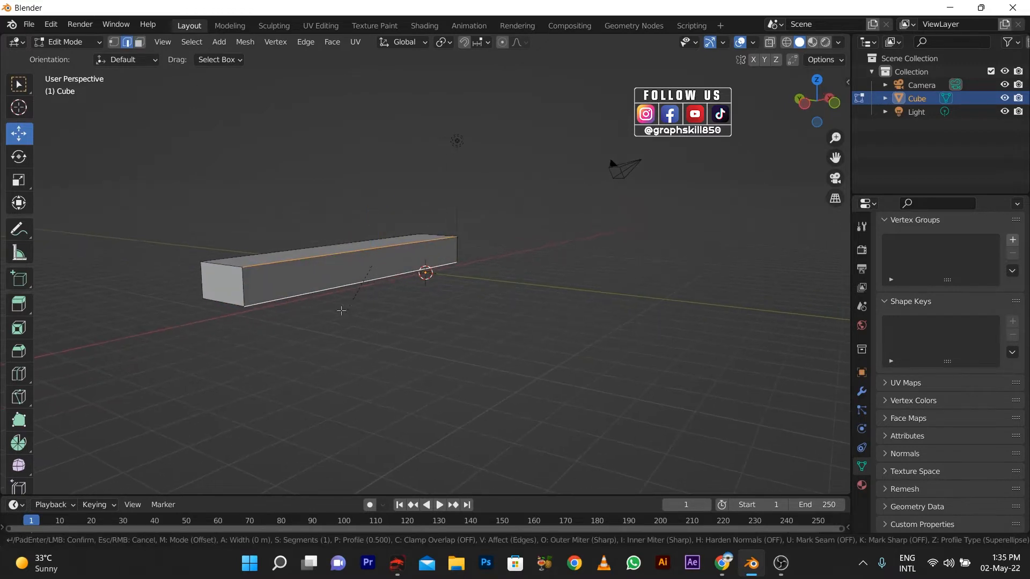
{"action": "scroll", "coordinate": [509, 260], "scroll_direction": "up", "scroll_amount": 3}
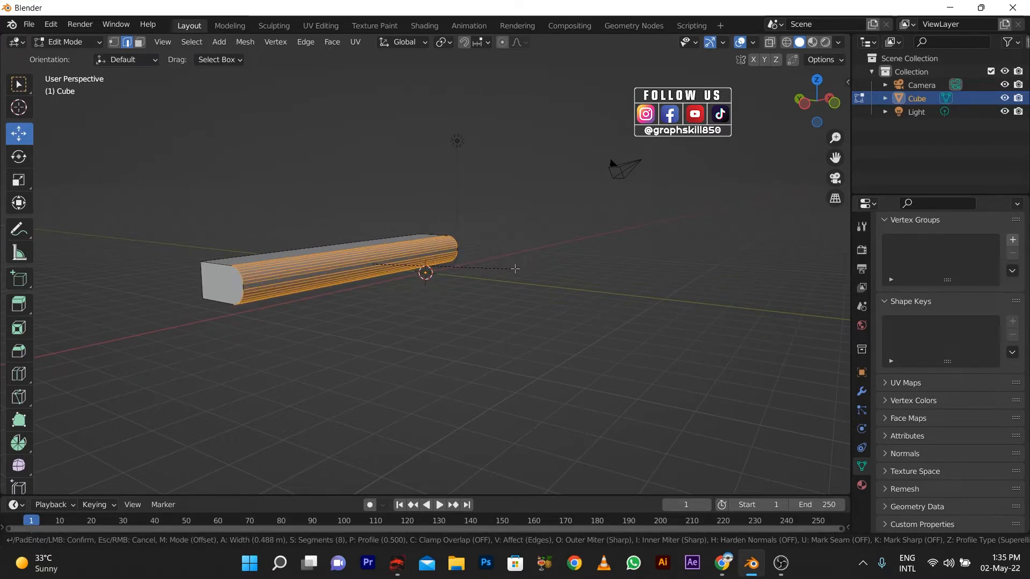
{"action": "left_click", "coordinate": [516, 269]}
Move the long flat side face opposite the rounded spine outward along Y to widen the box into a book shape.
{"action": "middle_click_drag", "start_coordinate": [516, 269], "coordinate": [394, 303]}
{"action": "left_click", "coordinate": [139, 43]}
{"action": "left_click", "coordinate": [466, 275]}
{"action": "left_click_drag", "start_coordinate": [369, 312], "coordinate": [225, 348]}
Select the three flat side faces around the book and inset them by about 0.1 m.
{"action": "middle_click_drag", "start_coordinate": [236, 347], "coordinate": [345, 374]}
{"action": "left_click", "coordinate": [478, 275], "text": "shift"}
{"action": "left_click", "coordinate": [348, 364], "text": "shift"}
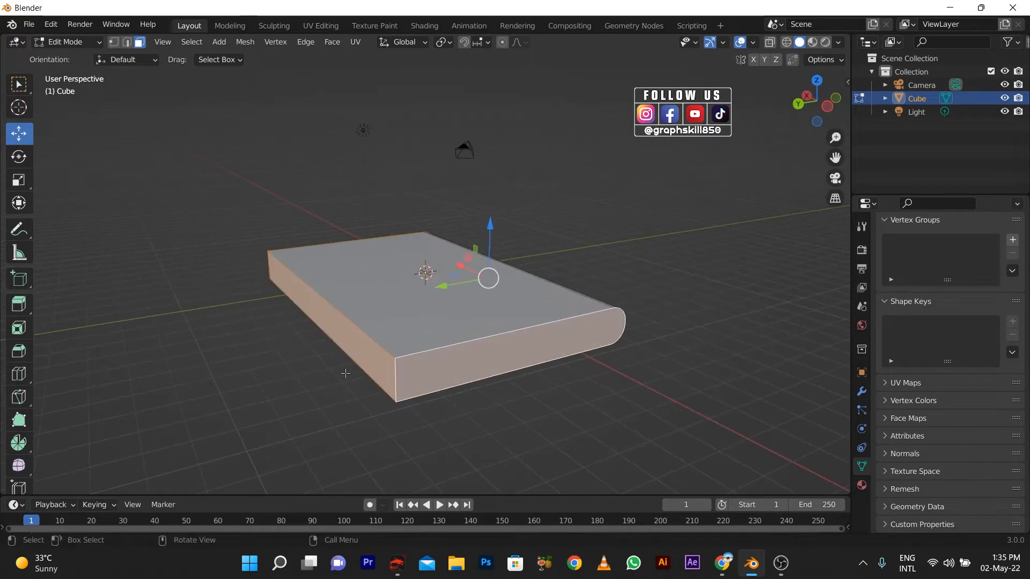
{"action": "key", "text": "i"}
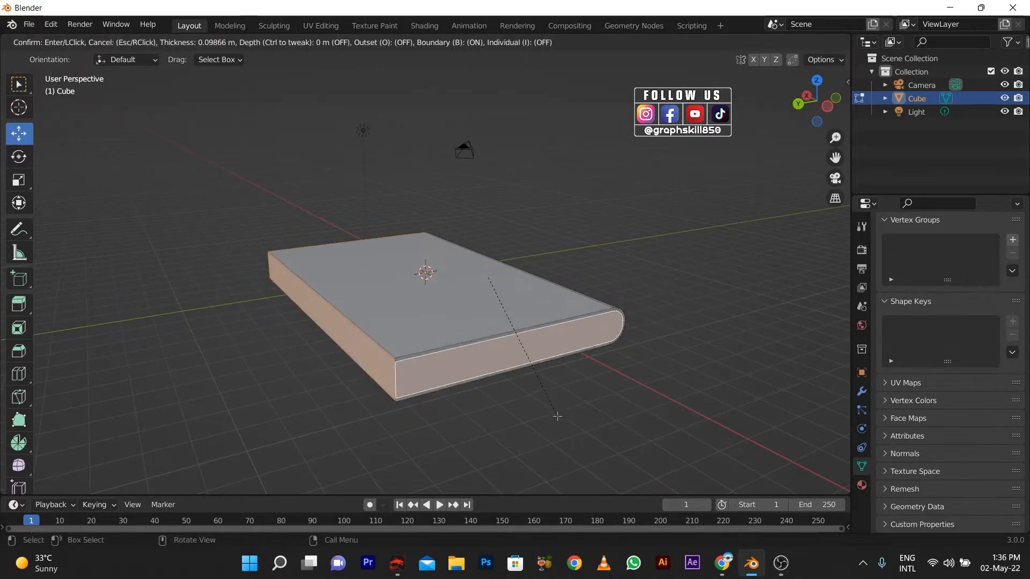
{"action": "left_click", "coordinate": [560, 417]}
Extrude the inset side faces slightly inward along their normals to recess the pages between the covers.
{"action": "key", "text": "alt+e"}
{"action": "left_click", "coordinate": [465, 445]}
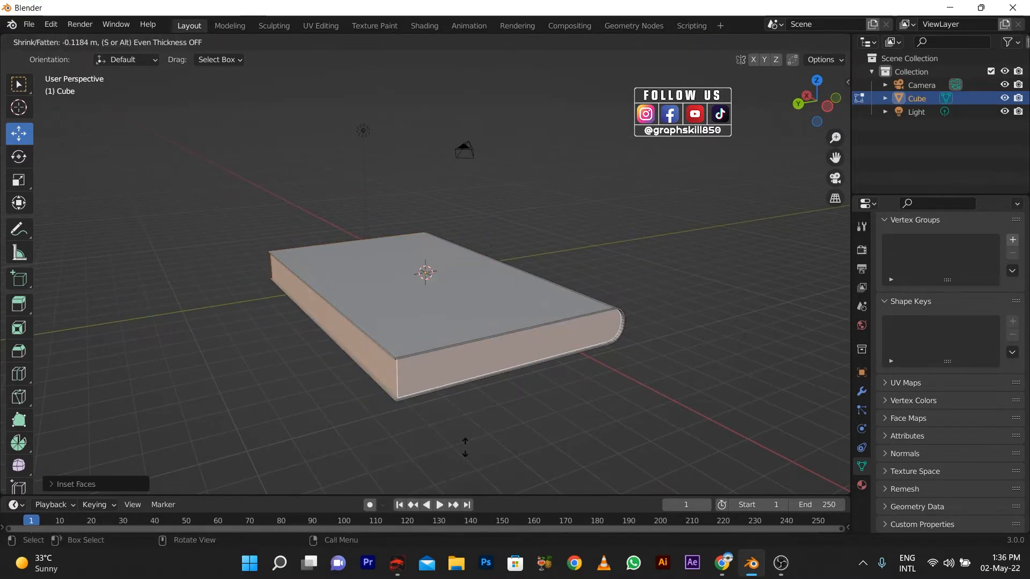
{"action": "left_click", "coordinate": [471, 437]}
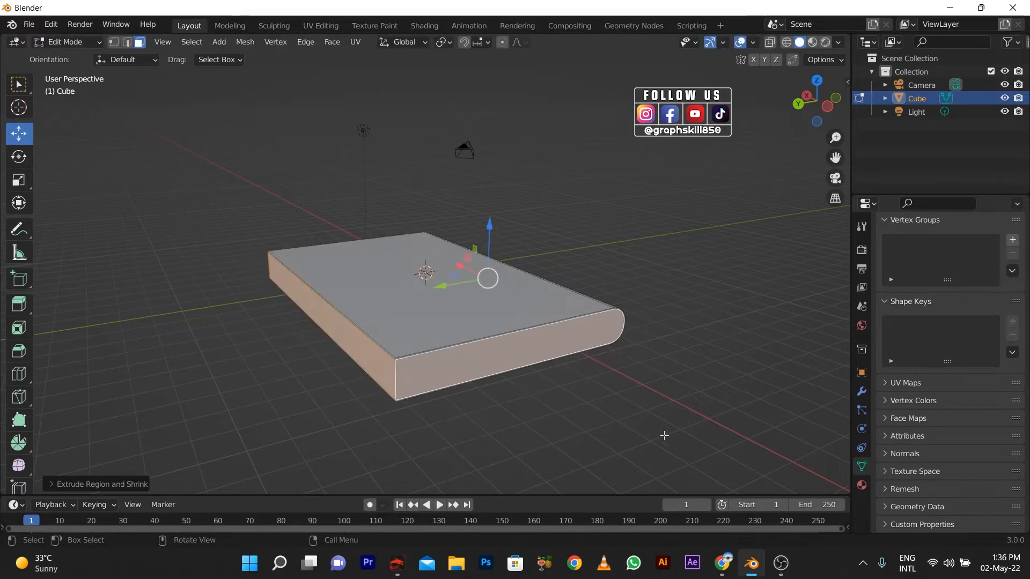
{"action": "key", "text": "alt+e"}
{"action": "left_click", "coordinate": [716, 432]}
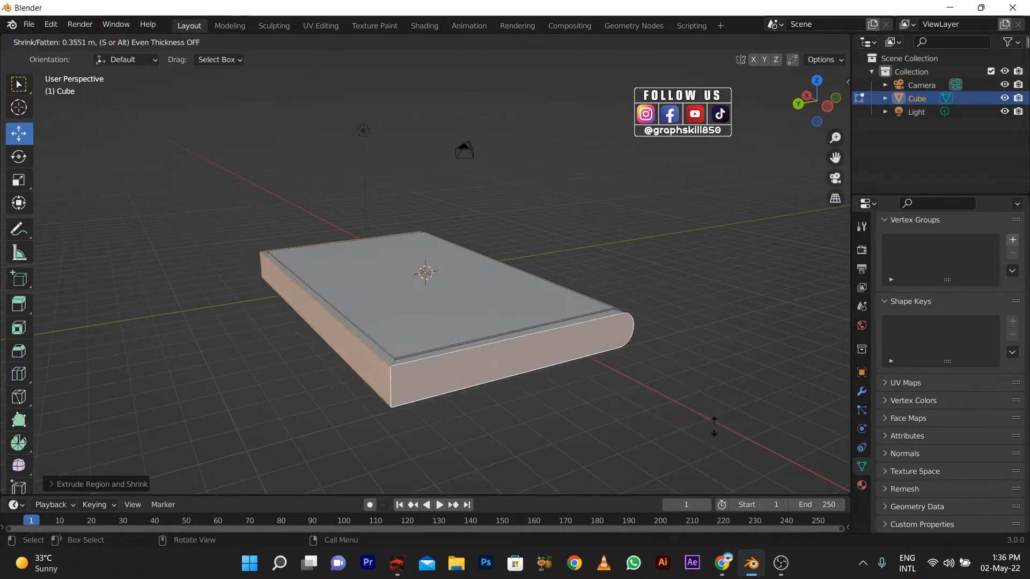
{"action": "left_click", "coordinate": [676, 431]}
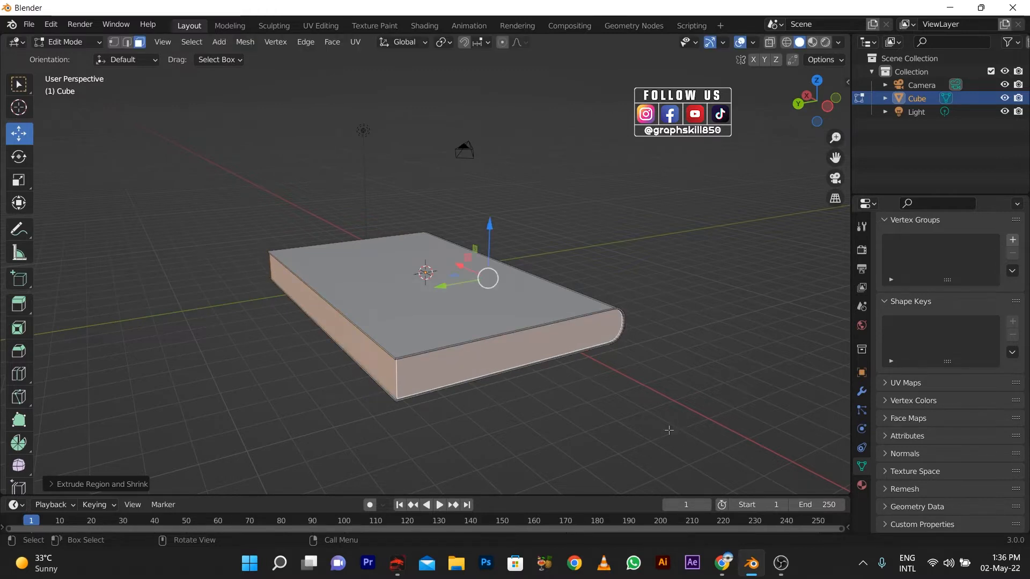
Add a second material slot to the book and create a new material in it.
{"action": "middle_click_drag", "start_coordinate": [413, 388], "coordinate": [547, 421]}
{"action": "left_click", "coordinate": [862, 484]}
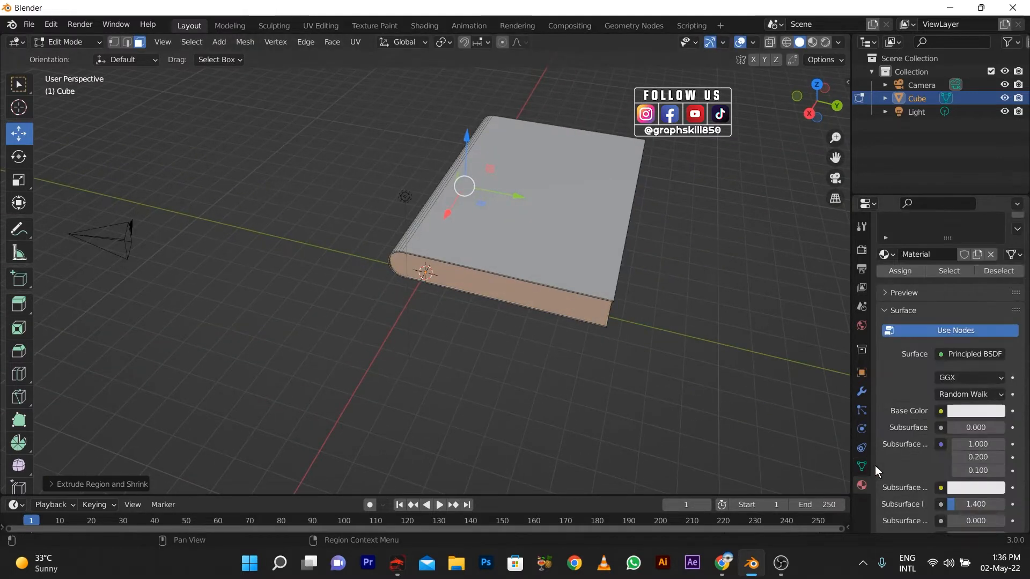
{"action": "middle_click_drag", "start_coordinate": [517, 271], "coordinate": [495, 272]}
{"action": "scroll", "coordinate": [494, 272], "scroll_direction": "down", "scroll_amount": 3}
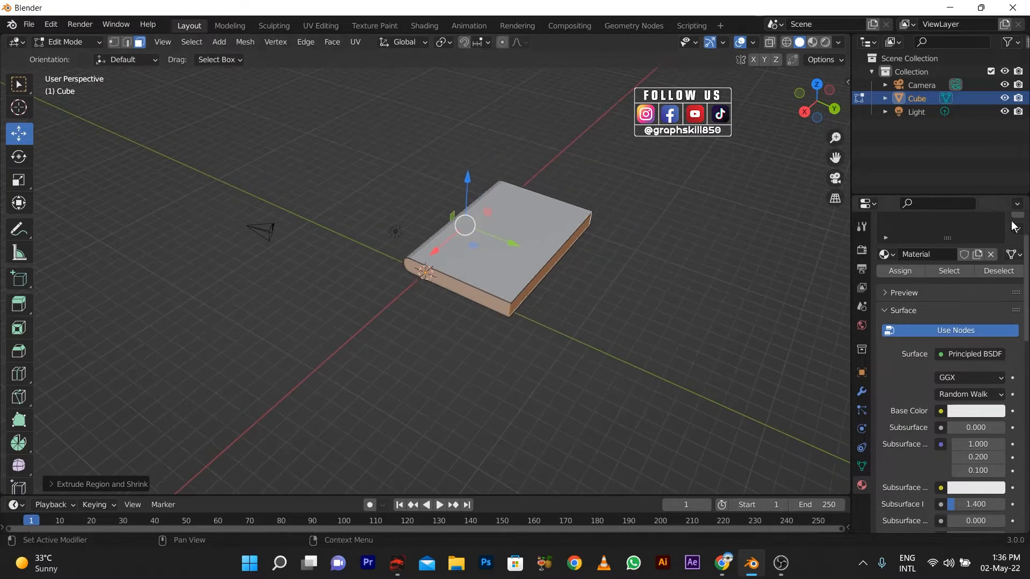
{"action": "scroll", "coordinate": [1005, 237], "scroll_direction": "up", "scroll_amount": 3}
{"action": "left_click", "coordinate": [1018, 248]}
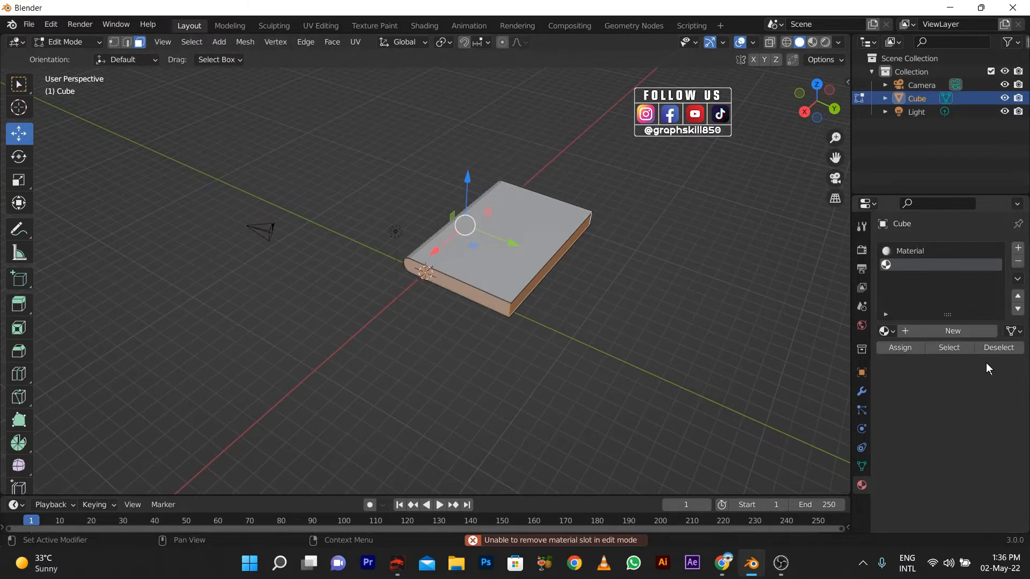
{"action": "left_click", "coordinate": [935, 327]}
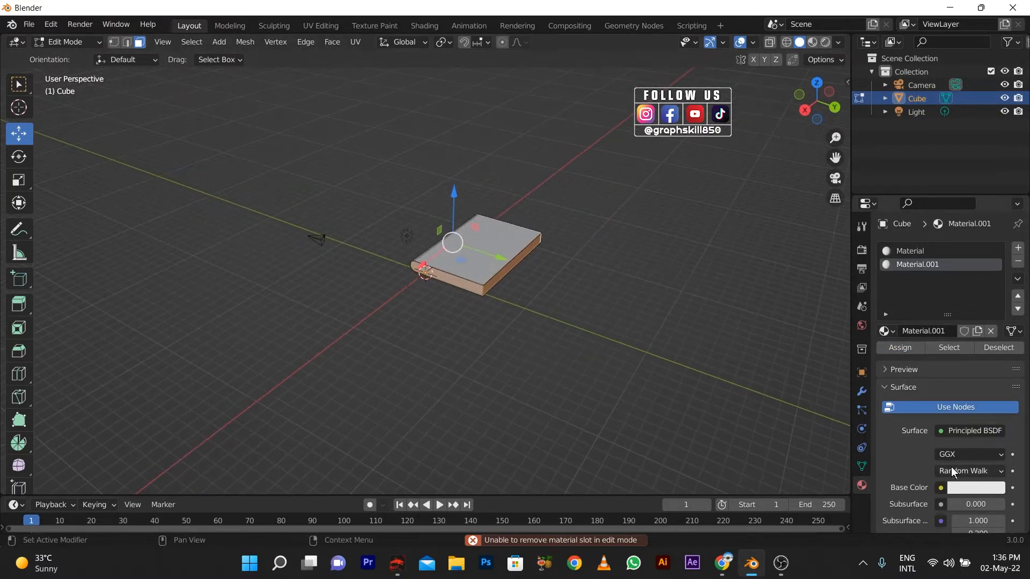
Set the new material's base color to an image texture using boook.png from the waist folder.
{"action": "scroll", "coordinate": [950, 467], "scroll_direction": "down", "scroll_amount": 5}
{"action": "left_click", "coordinate": [940, 359]}
{"action": "left_click", "coordinate": [940, 359]}
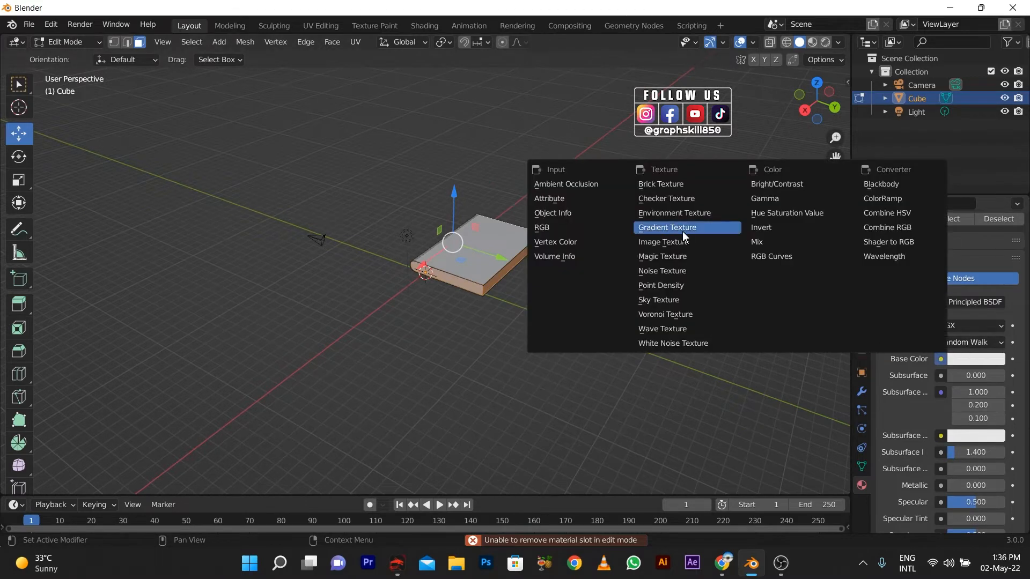
{"action": "left_click", "coordinate": [677, 246]}
{"action": "left_click", "coordinate": [989, 376]}
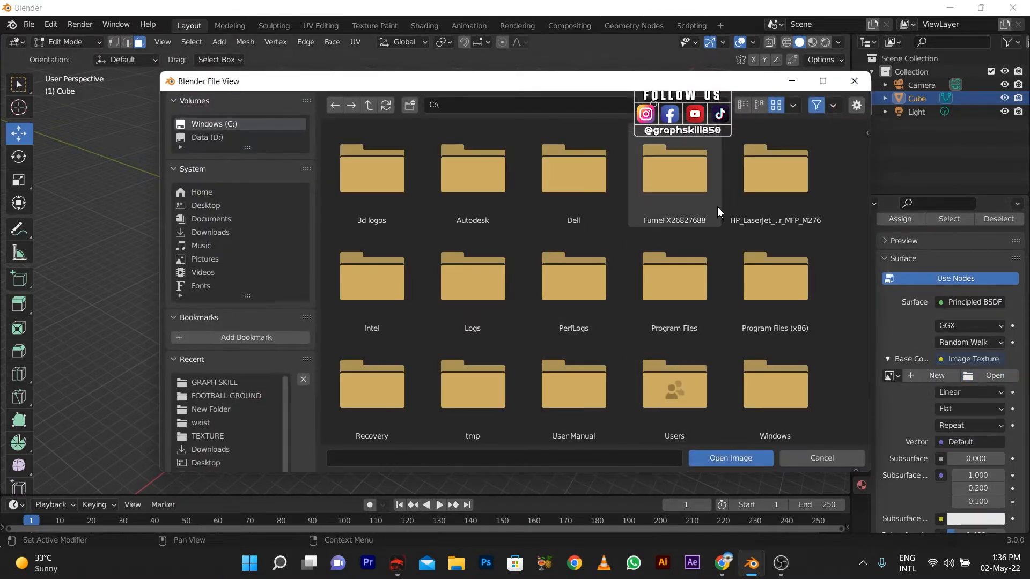
{"action": "left_click", "coordinate": [201, 423]}
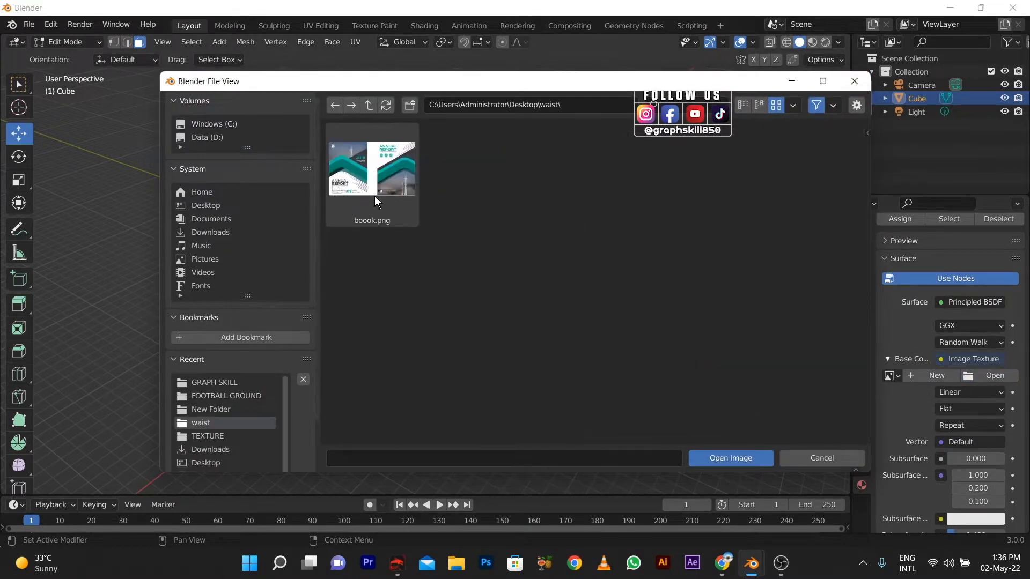
{"action": "double_click", "coordinate": [375, 195]}
Show the viewport in material preview and remove the original Material slot from the book in Object Mode.
{"action": "left_click", "coordinate": [812, 43]}
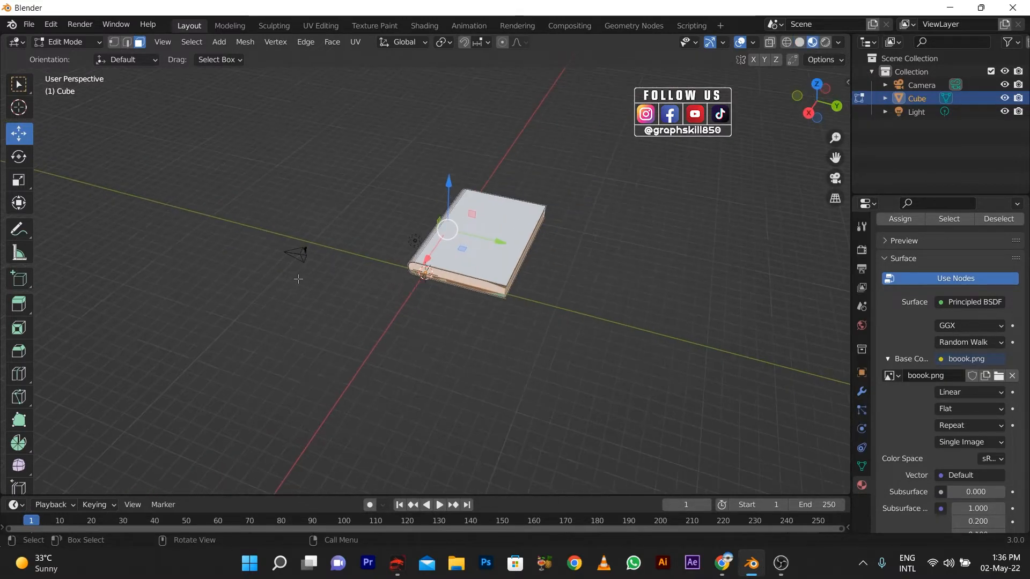
{"action": "mouse_move", "coordinate": [270, 248]}
{"action": "middle_mouse_down"}
{"action": "mouse_move", "coordinate": [265, 216]}
{"action": "mouse_move", "coordinate": [386, 250]}
{"action": "middle_mouse_up"}
{"action": "scroll", "coordinate": [914, 268], "scroll_direction": "up", "scroll_amount": 5}
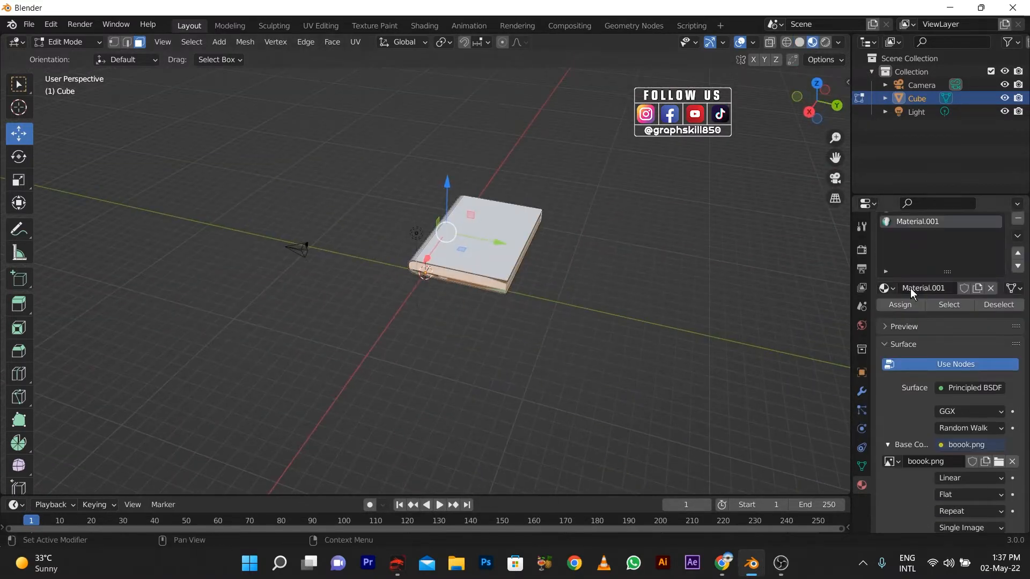
{"action": "left_click", "coordinate": [939, 252]}
{"action": "left_click", "coordinate": [1018, 262]}
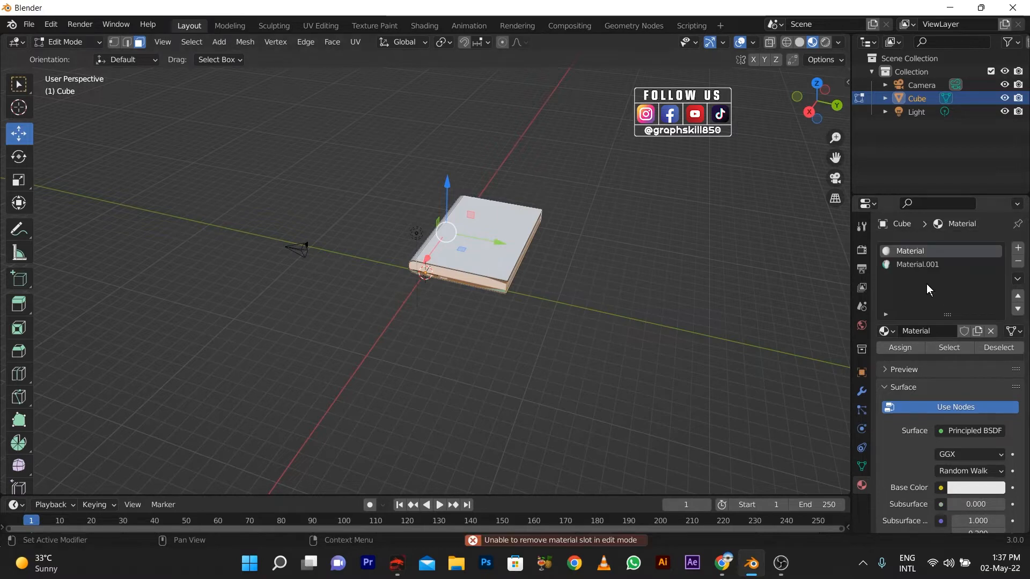
{"action": "key", "text": "Tab"}
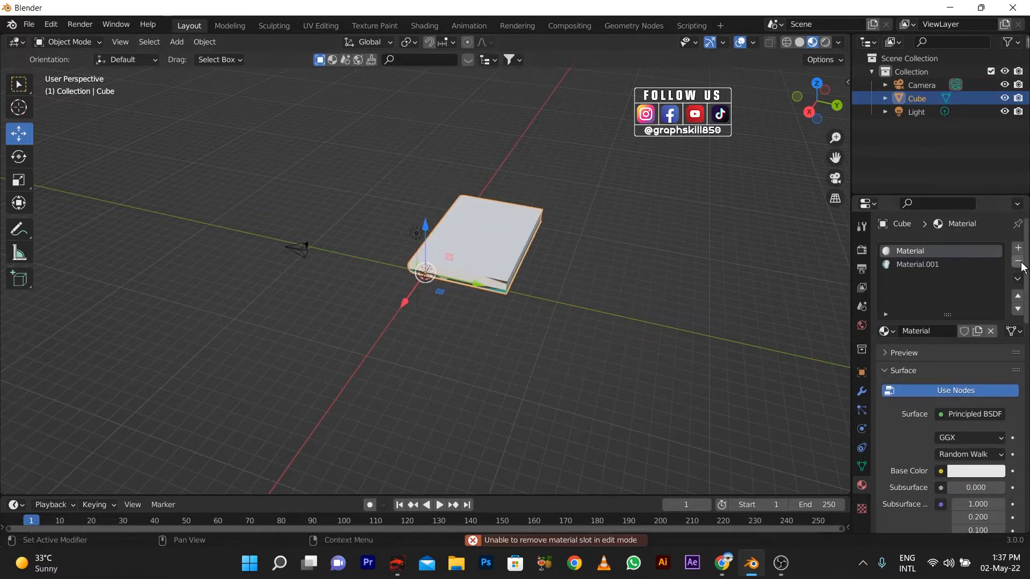
{"action": "left_click", "coordinate": [1018, 262]}
Examine from several angles how the image texture maps onto the book's covers and sides.
{"action": "key", "text": "Tab"}
{"action": "middle_click_drag", "start_coordinate": [483, 257], "coordinate": [514, 268]}
{"action": "scroll", "coordinate": [514, 268], "scroll_direction": "up", "scroll_amount": 3}
{"action": "key", "text": "Tab"}
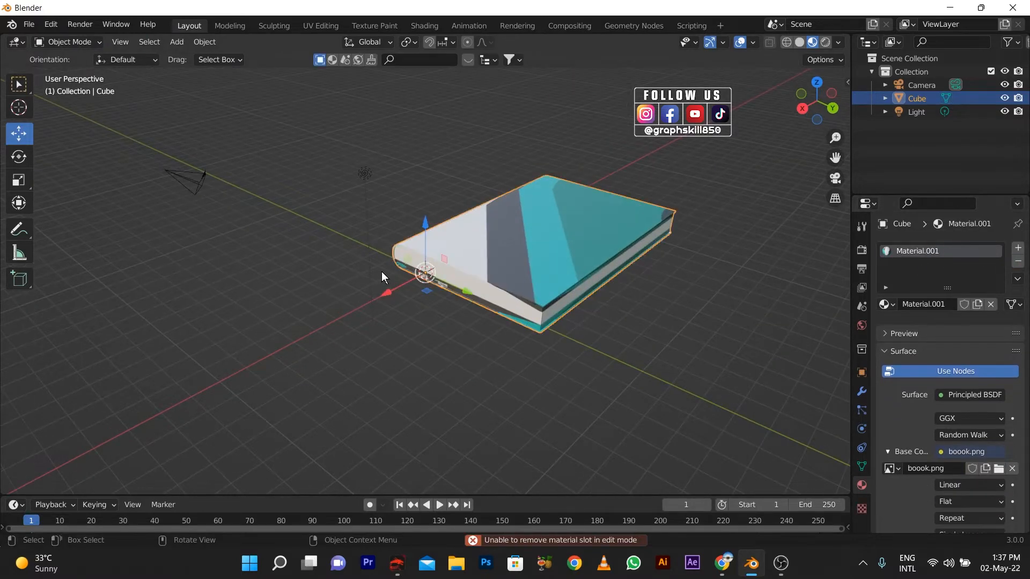
{"action": "middle_click_drag", "start_coordinate": [381, 272], "coordinate": [406, 296]}
{"action": "scroll", "coordinate": [406, 296], "scroll_direction": "up", "scroll_amount": 1}
{"action": "key", "text": "Tab"}
{"action": "middle_click_drag", "start_coordinate": [333, 258], "coordinate": [329, 286]}
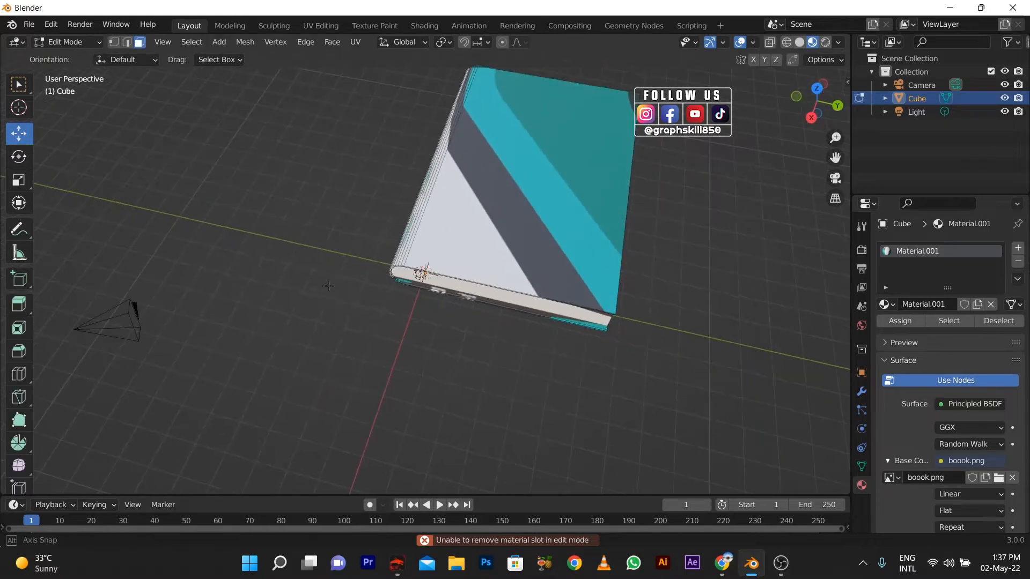
Switch to the UV Editing workspace and view the book from the top.
{"action": "left_click", "coordinate": [433, 26]}
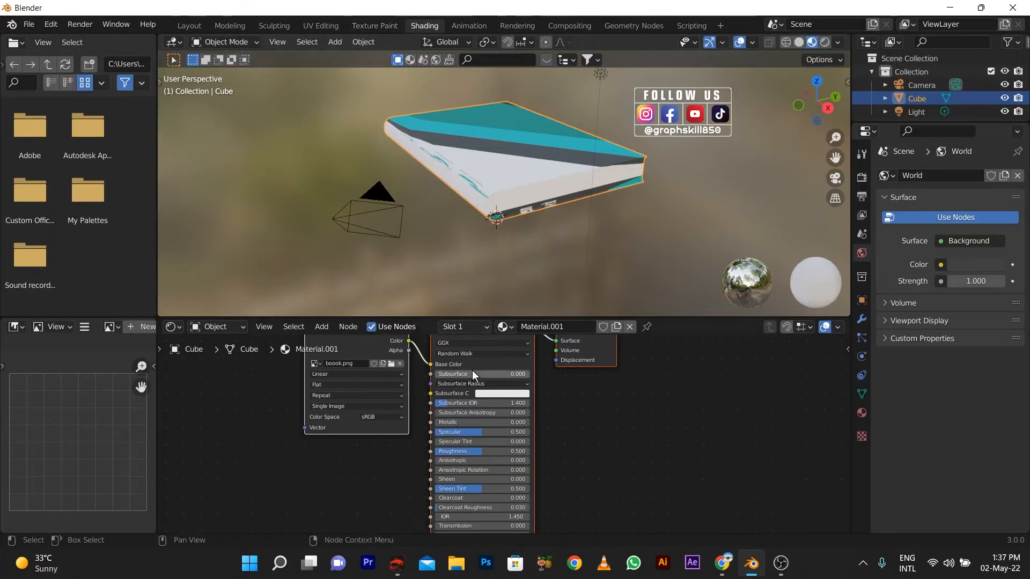
{"action": "mouse_move", "coordinate": [472, 374]}
{"action": "middle_mouse_down"}
{"action": "mouse_move", "coordinate": [496, 469]}
{"action": "mouse_move", "coordinate": [434, 468]}
{"action": "middle_mouse_up"}
{"action": "left_click", "coordinate": [321, 26]}
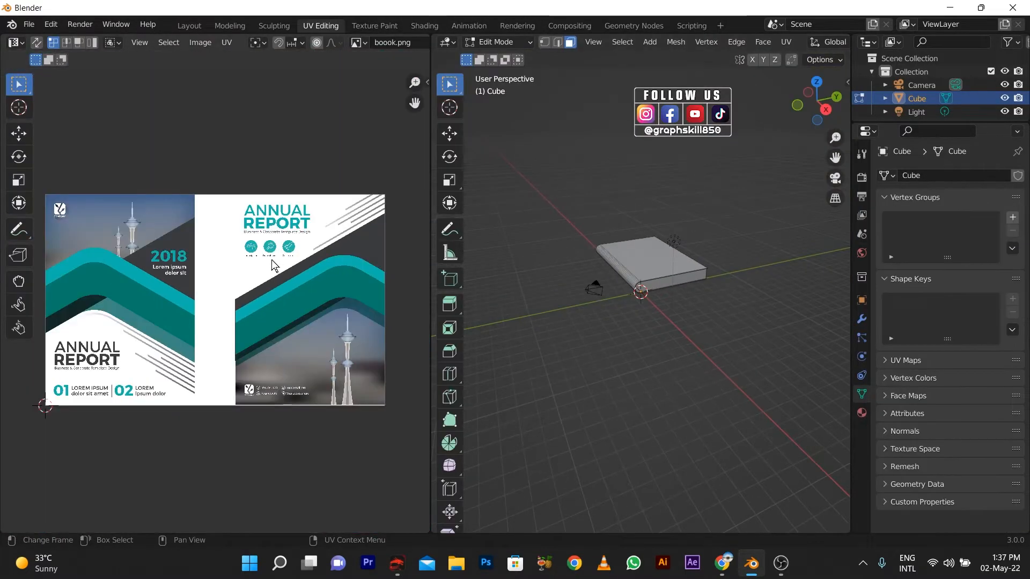
{"action": "scroll", "coordinate": [274, 266], "scroll_direction": "down", "scroll_amount": 3}
{"action": "middle_click_drag", "start_coordinate": [625, 262], "coordinate": [581, 278]}
{"action": "key", "text": "KP_7"}
Unwrap the book's top cover face and display the viewport in material preview.
{"action": "left_click", "coordinate": [581, 276]}
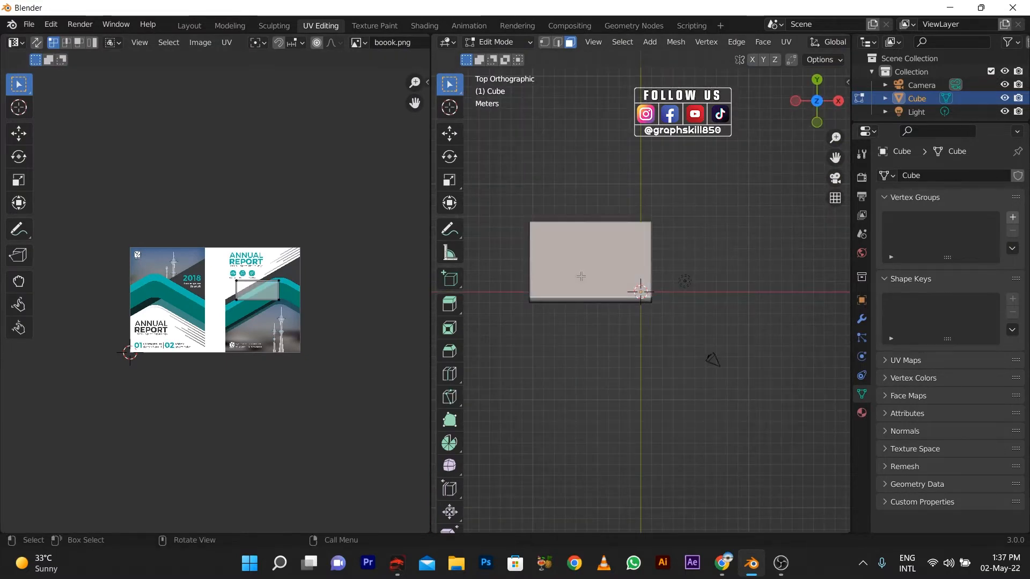
{"action": "scroll", "coordinate": [177, 291], "scroll_direction": "up", "scroll_amount": 2}
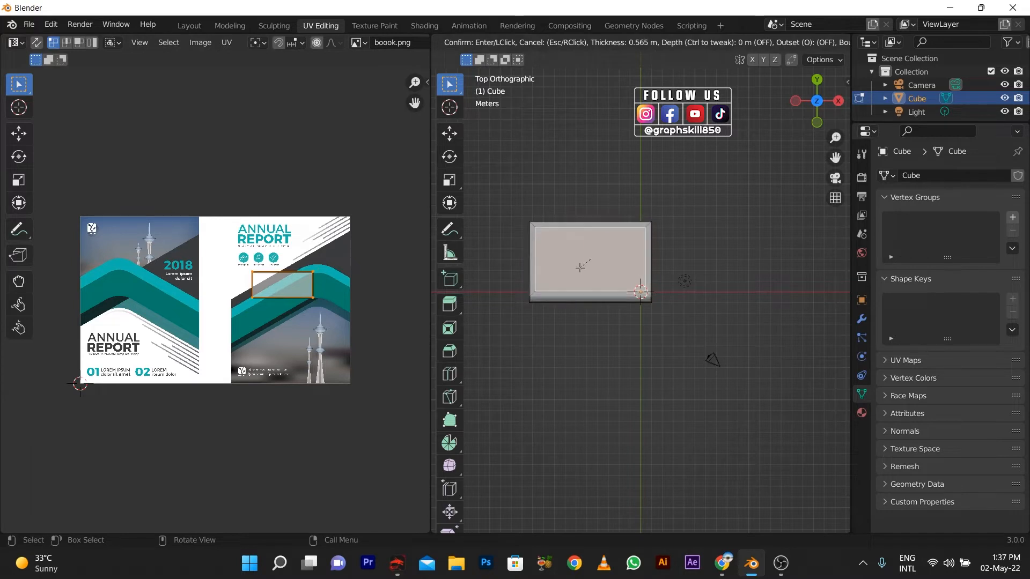
{"action": "key", "text": "u"}
{"action": "left_click", "coordinate": [600, 262]}
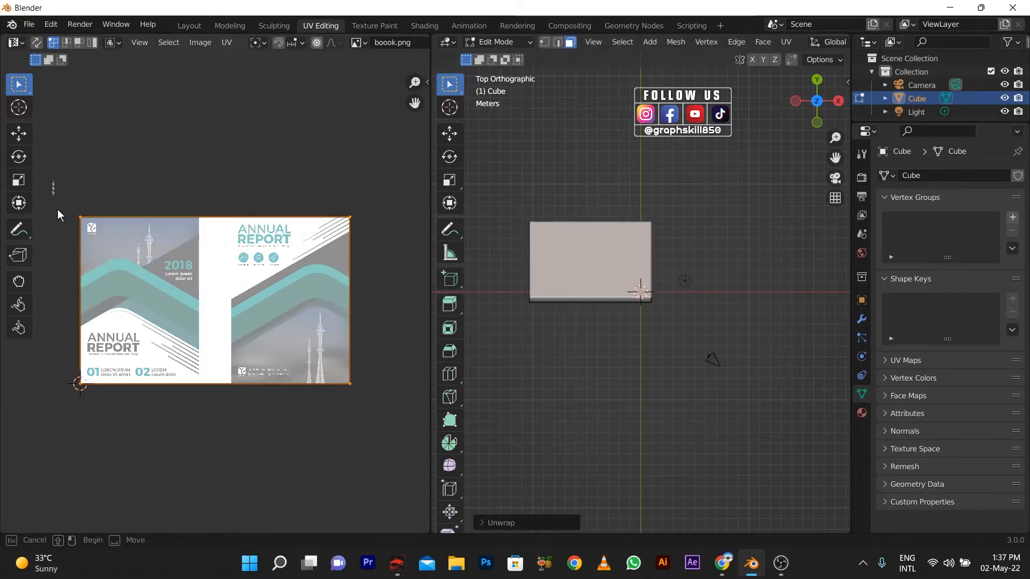
{"action": "key", "text": "z"}
{"action": "left_click", "coordinate": [614, 436]}
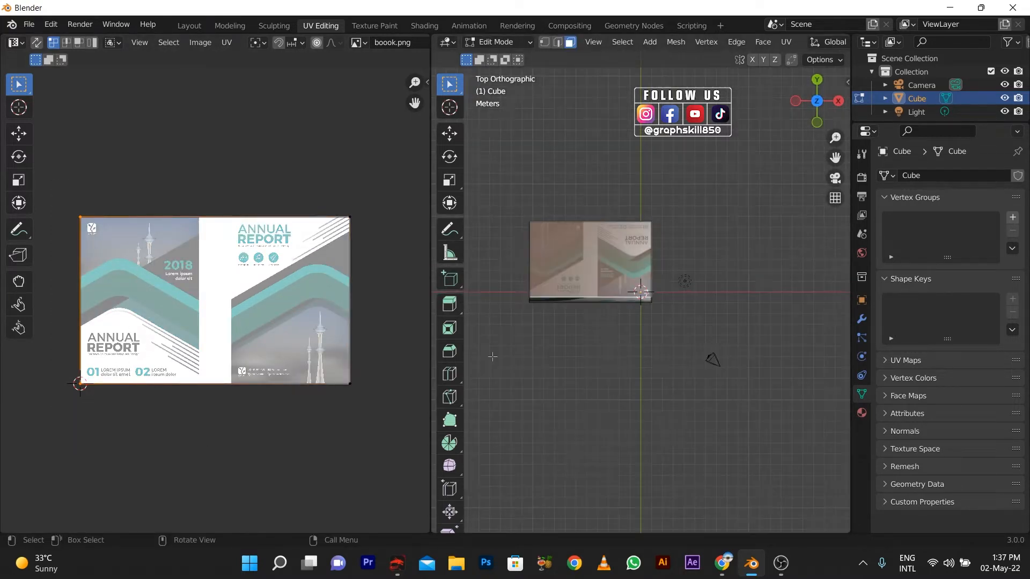
Try moving the top cover's two left UV vertices along X to the left edge of the image's right-hand cover.
{"action": "left_click_drag", "start_coordinate": [60, 201], "coordinate": [140, 420]}
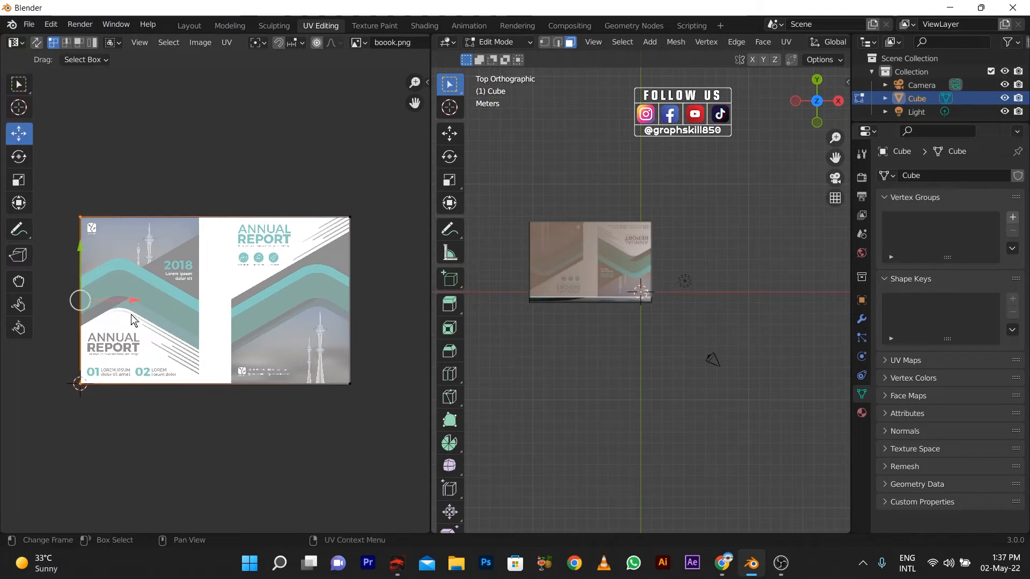
{"action": "left_click_drag", "start_coordinate": [134, 301], "coordinate": [268, 304]}
{"action": "left_click", "coordinate": [279, 305]}
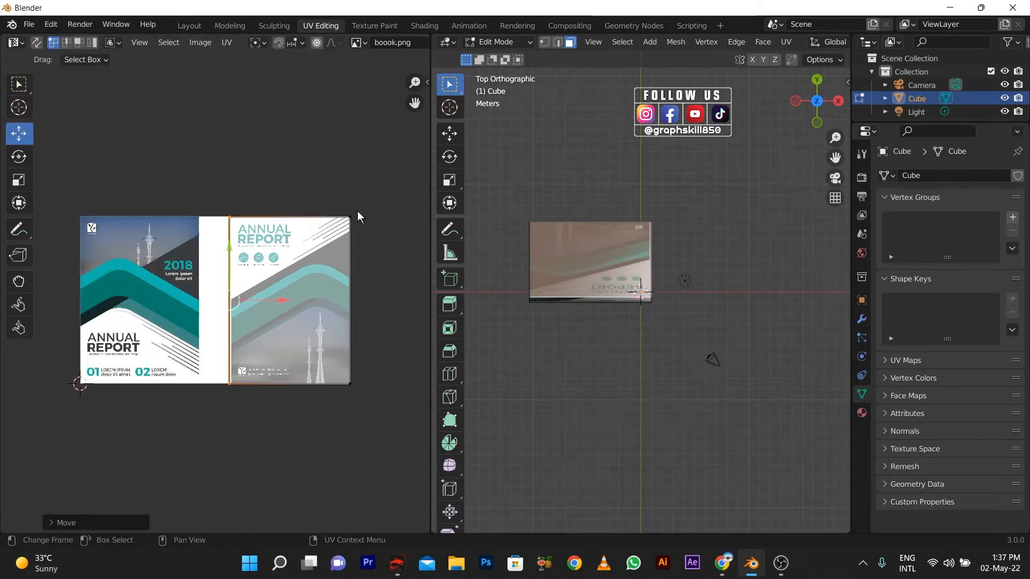
{"action": "key", "text": "ctrl+z"}
Rotate the top cover's entire UV island by 90 degrees so it stands upright over the image.
{"action": "key", "text": "a"}
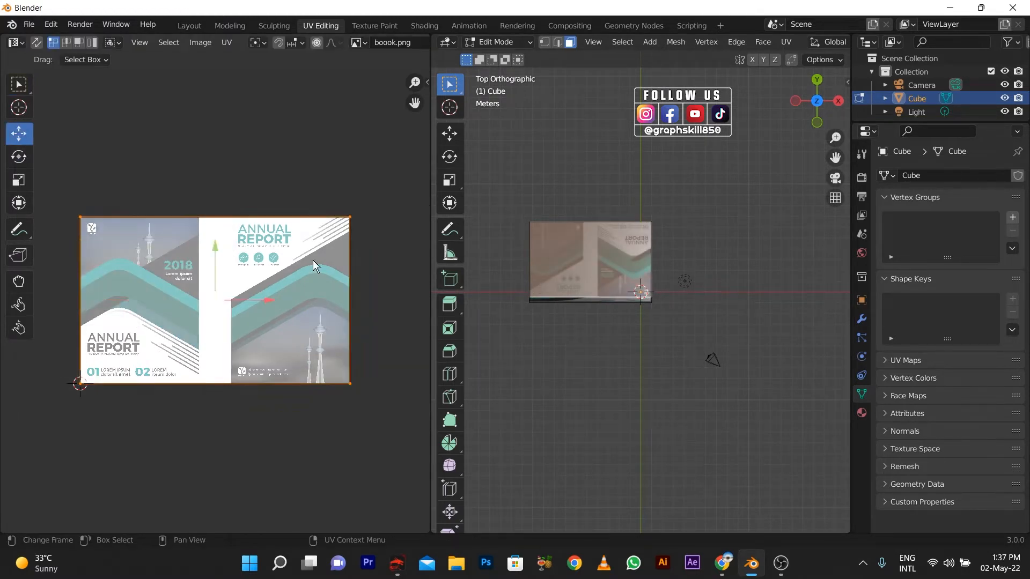
{"action": "left_click_drag", "start_coordinate": [213, 242], "coordinate": [333, 285]}
{"action": "left_click_drag", "start_coordinate": [162, 462], "coordinate": [163, 464]}
{"action": "left_click_drag", "start_coordinate": [114, 148], "coordinate": [322, 456]}
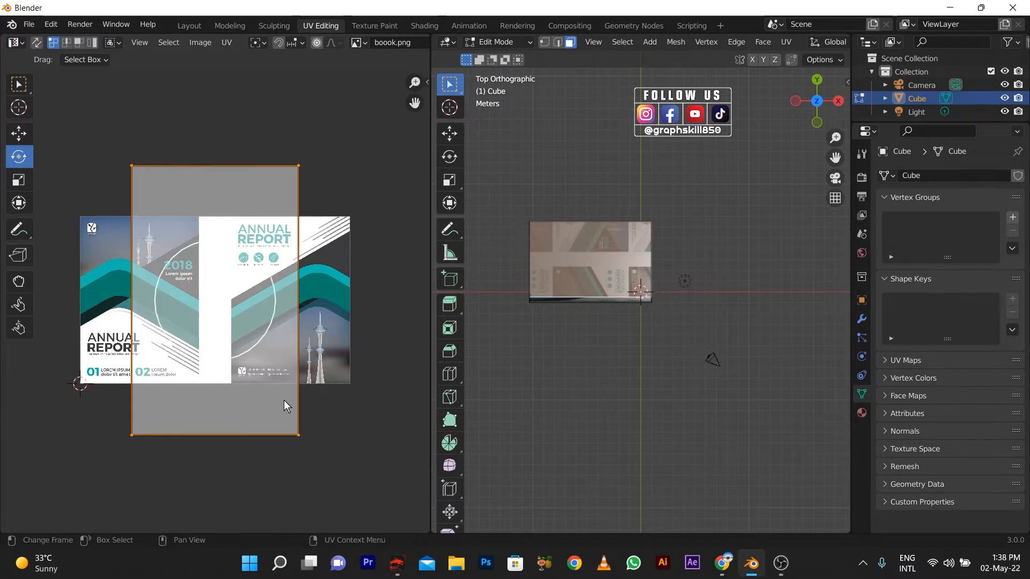
{"action": "left_click_drag", "start_coordinate": [268, 329], "coordinate": [257, 344]}
{"action": "key", "text": "ctrl+z"}
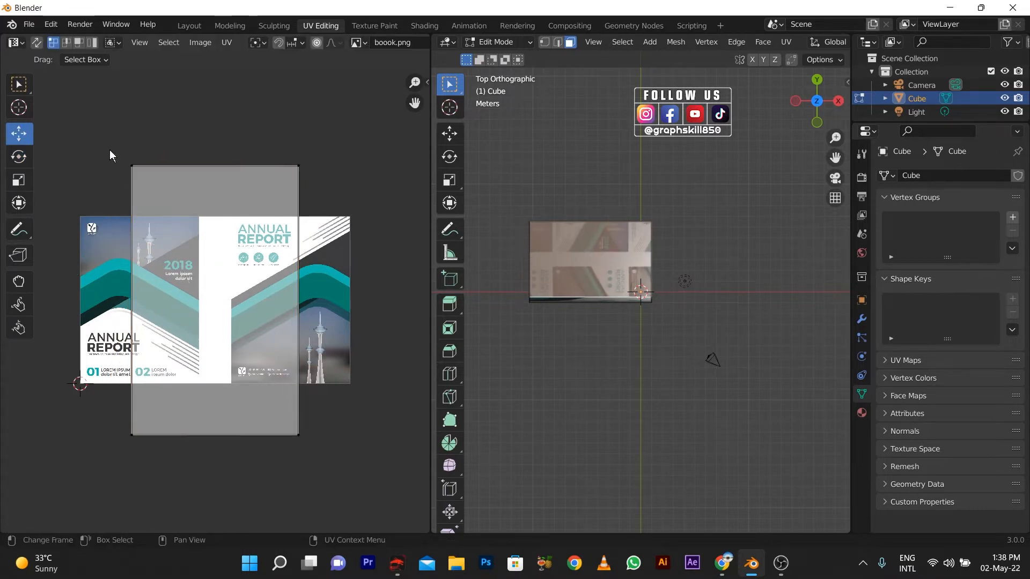
Move the top cover's UV vertices along X and Y to fit the edges of the image's right-hand cover.
{"action": "left_click_drag", "start_coordinate": [110, 156], "coordinate": [311, 180]}
{"action": "left_click_drag", "start_coordinate": [214, 137], "coordinate": [202, 185]}
{"action": "left_click_drag", "start_coordinate": [114, 192], "coordinate": [161, 464]}
{"action": "left_click_drag", "start_coordinate": [188, 324], "coordinate": [287, 334]}
{"action": "left_click_drag", "start_coordinate": [269, 188], "coordinate": [342, 455]}
{"action": "left_click_drag", "start_coordinate": [334, 322], "coordinate": [387, 330]}
{"action": "left_click_drag", "start_coordinate": [377, 412], "coordinate": [210, 472]}
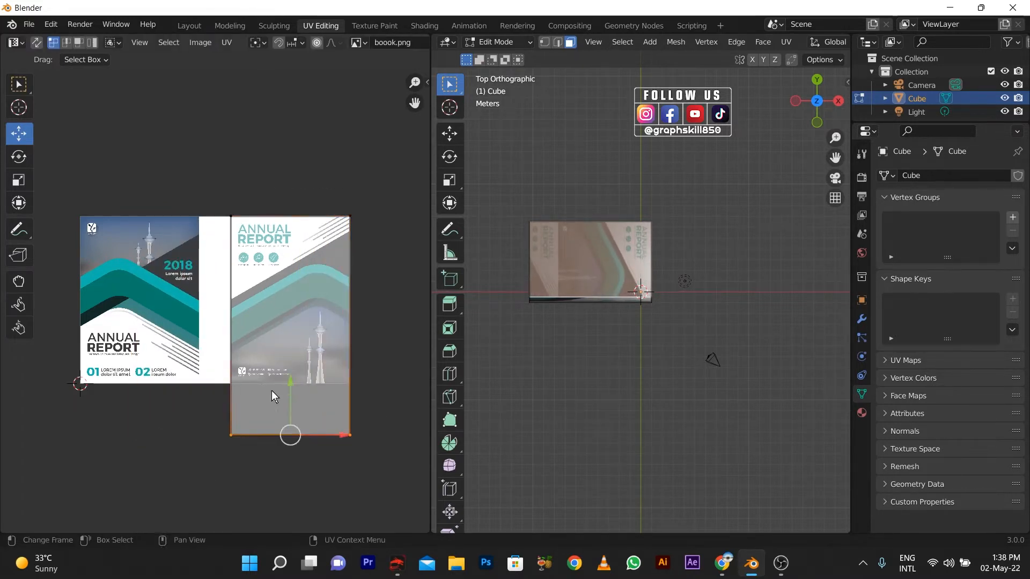
{"action": "left_click_drag", "start_coordinate": [289, 390], "coordinate": [290, 348]}
{"action": "scroll", "coordinate": [327, 300], "scroll_direction": "up", "scroll_amount": 2}
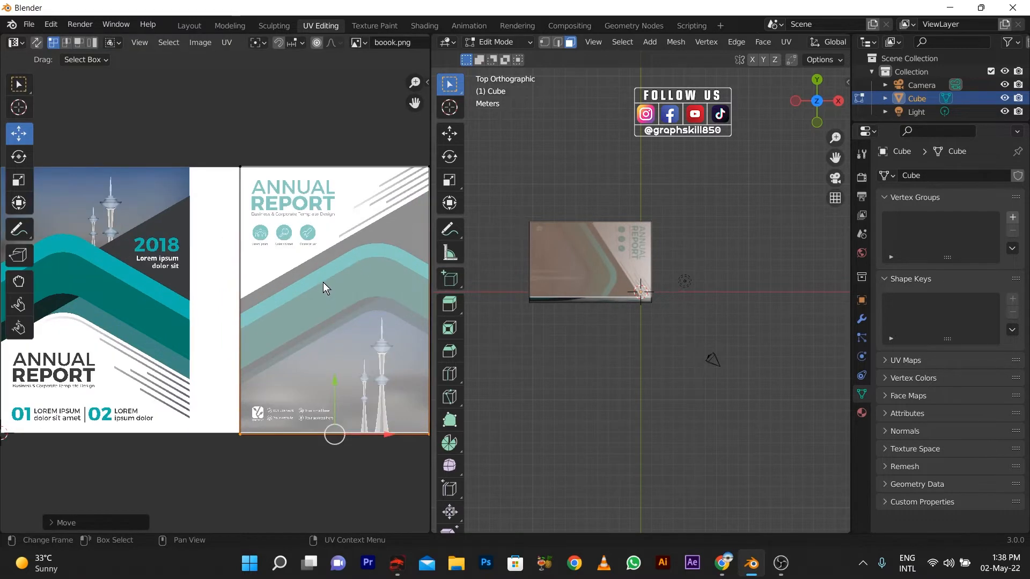
Unwrap the book's bottom cover face and view the book straight from below.
{"action": "middle_click_drag", "start_coordinate": [540, 358], "coordinate": [523, 230]}
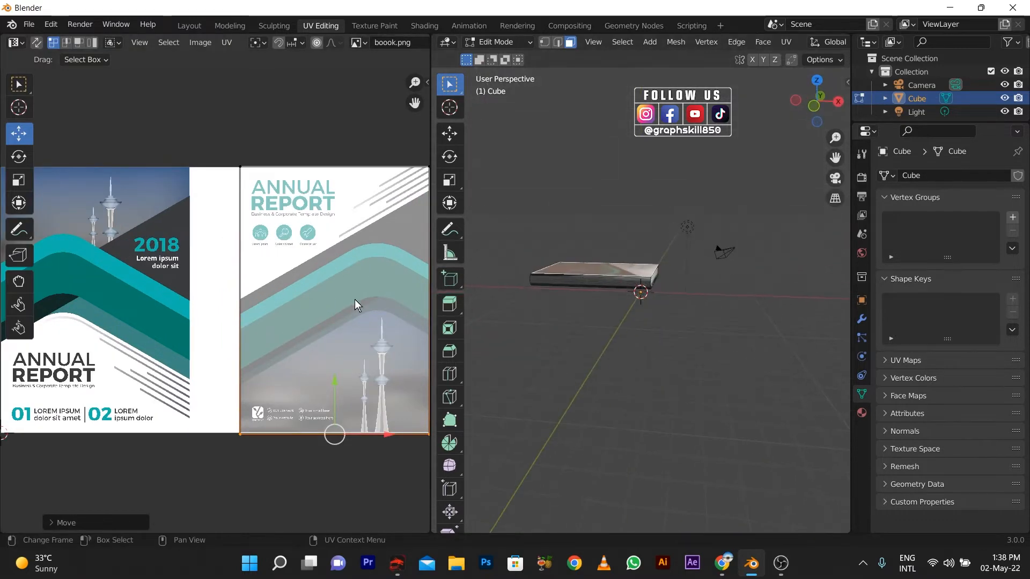
{"action": "scroll", "coordinate": [358, 306], "scroll_direction": "down", "scroll_amount": 2}
{"action": "middle_click_drag", "start_coordinate": [628, 376], "coordinate": [595, 257]}
{"action": "left_click", "coordinate": [619, 333]}
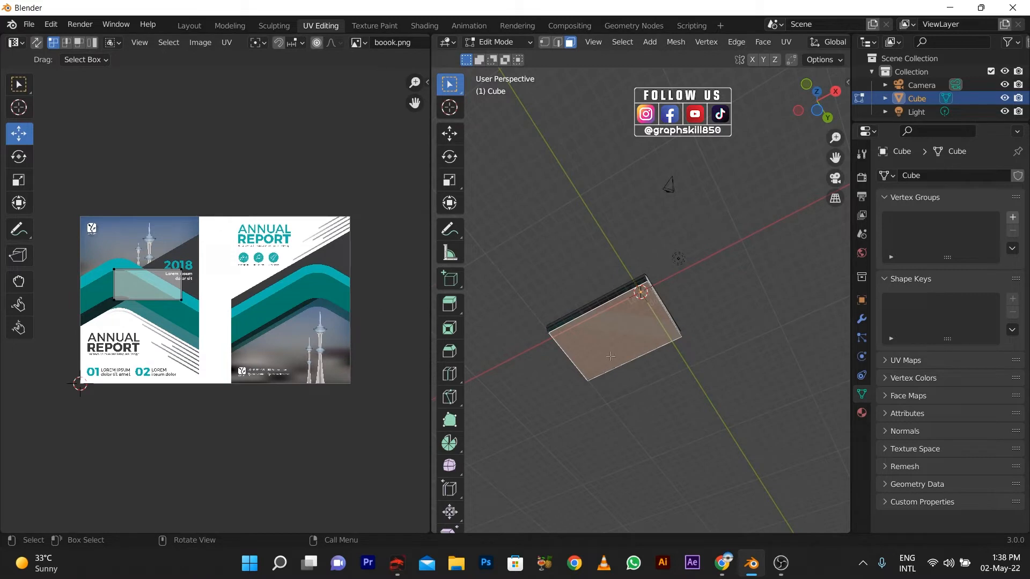
{"action": "key", "text": "u"}
{"action": "left_click", "coordinate": [646, 357]}
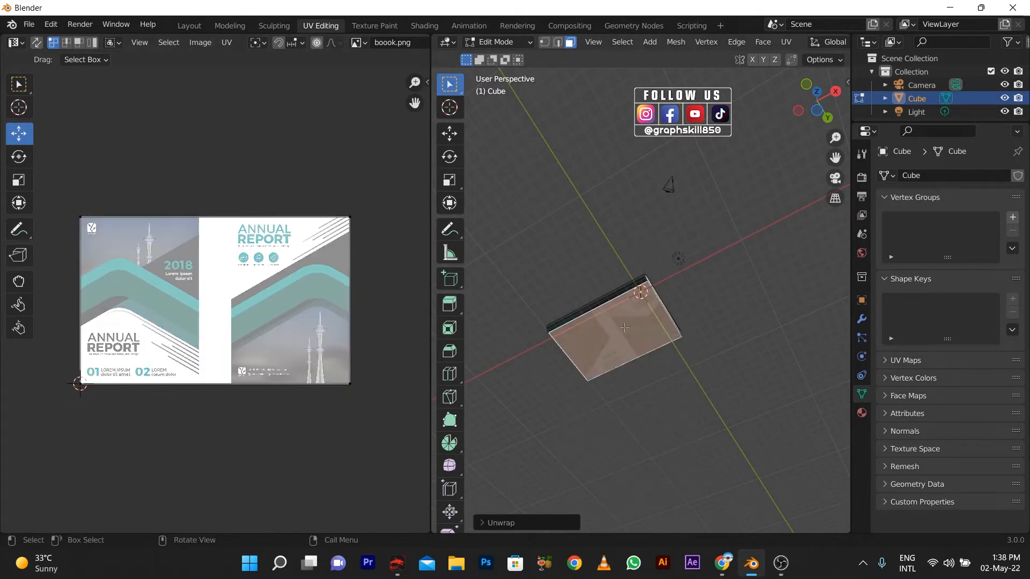
{"action": "left_click", "coordinate": [817, 112]}
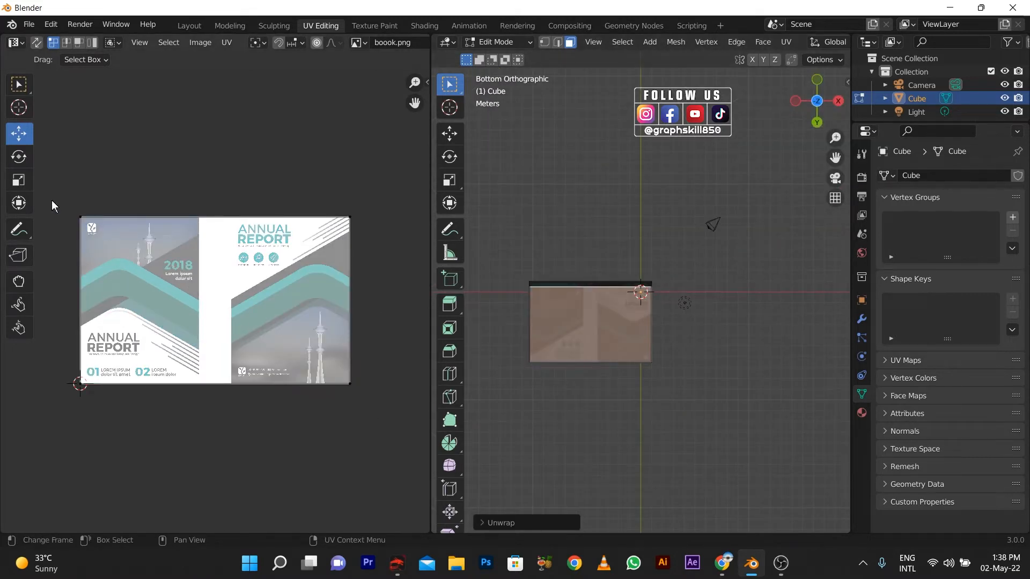
Rotate the bottom cover's entire UV island by 90 degrees.
{"action": "left_click_drag", "start_coordinate": [52, 200], "coordinate": [383, 478]}
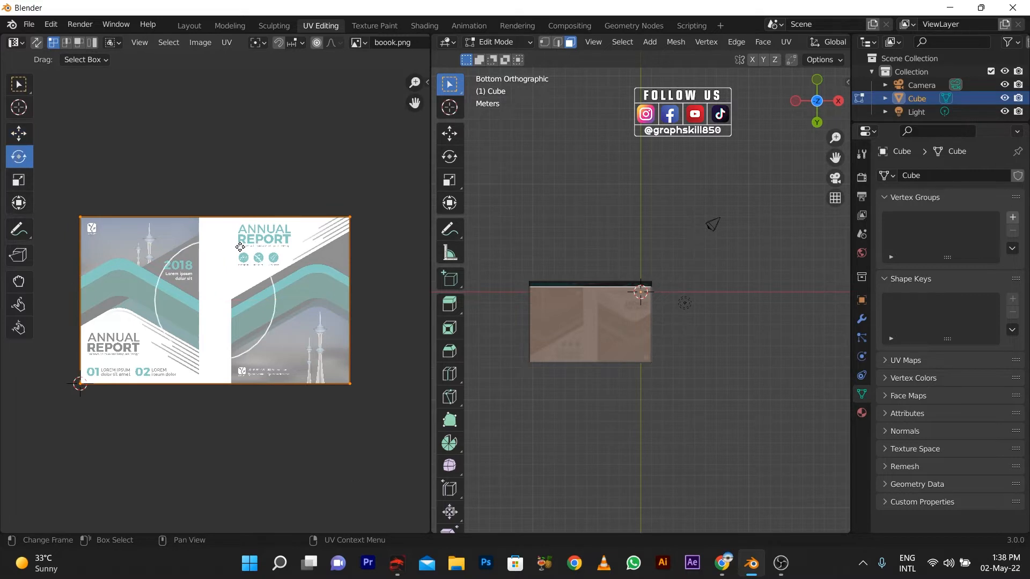
{"action": "key", "text": "r"}
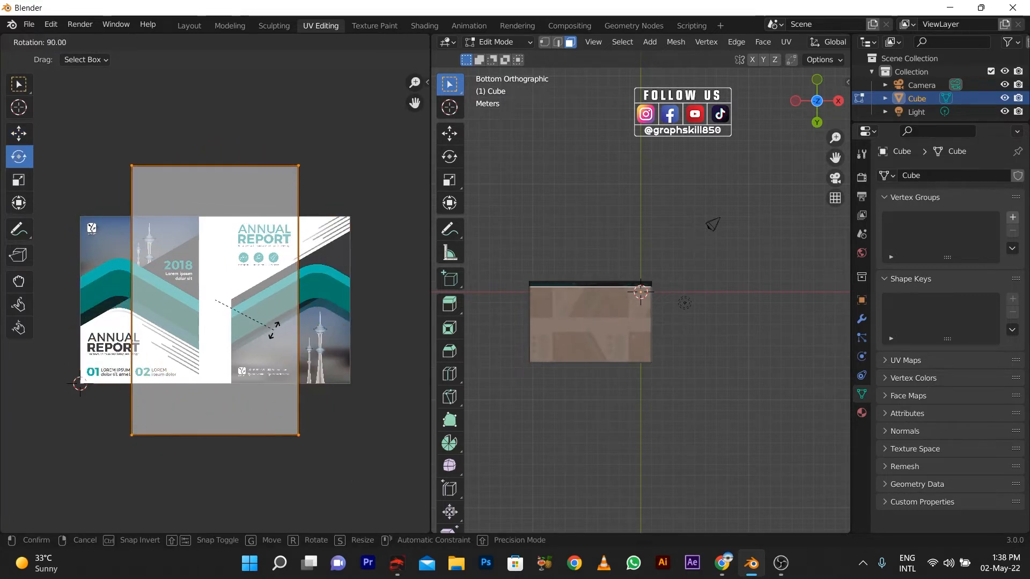
{"action": "left_click", "coordinate": [274, 329]}
Move the bottom cover's UV vertices along X and Y to fit the edges of the image's left-hand cover.
{"action": "left_click_drag", "start_coordinate": [92, 138], "coordinate": [328, 214]}
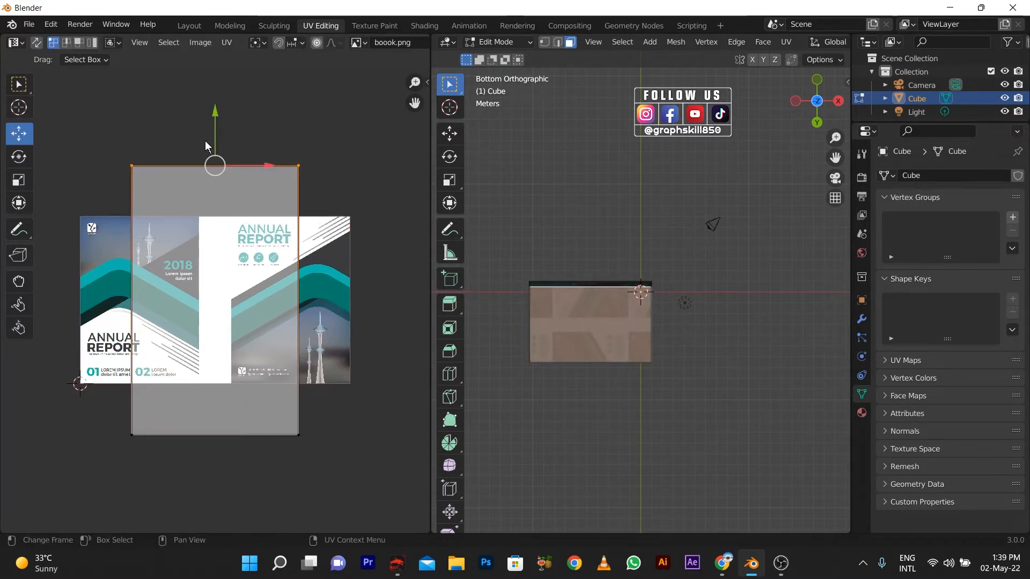
{"action": "left_click_drag", "start_coordinate": [108, 136], "coordinate": [186, 456]}
{"action": "left_click_drag", "start_coordinate": [186, 301], "coordinate": [136, 293]}
{"action": "left_click_drag", "start_coordinate": [259, 141], "coordinate": [322, 454]}
{"action": "left_click_drag", "start_coordinate": [338, 299], "coordinate": [231, 290]}
{"action": "left_click_drag", "start_coordinate": [141, 132], "coordinate": [136, 182]}
{"action": "left_click_drag", "start_coordinate": [247, 487], "coordinate": [50, 416]}
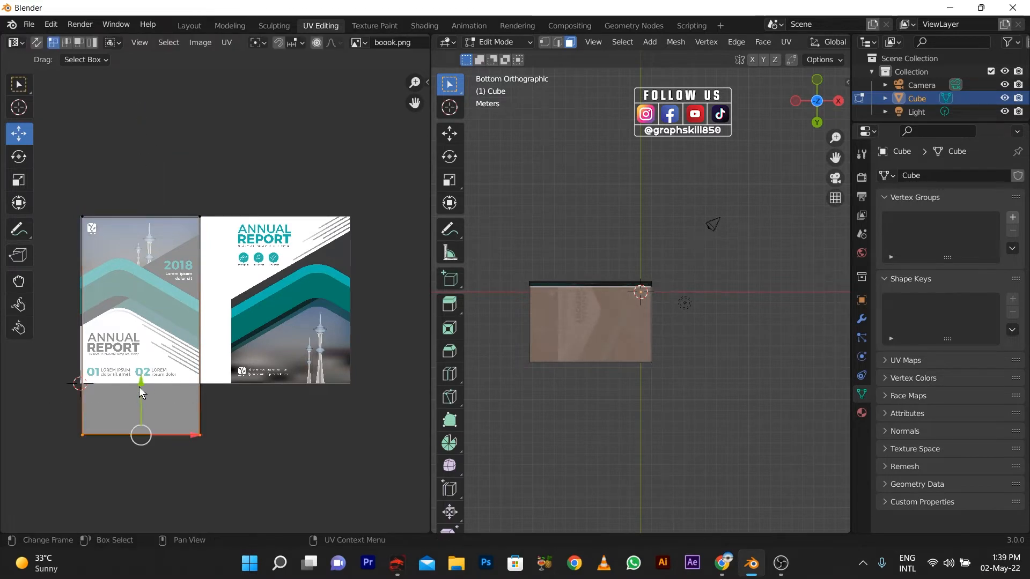
{"action": "left_click_drag", "start_coordinate": [140, 387], "coordinate": [134, 335]}
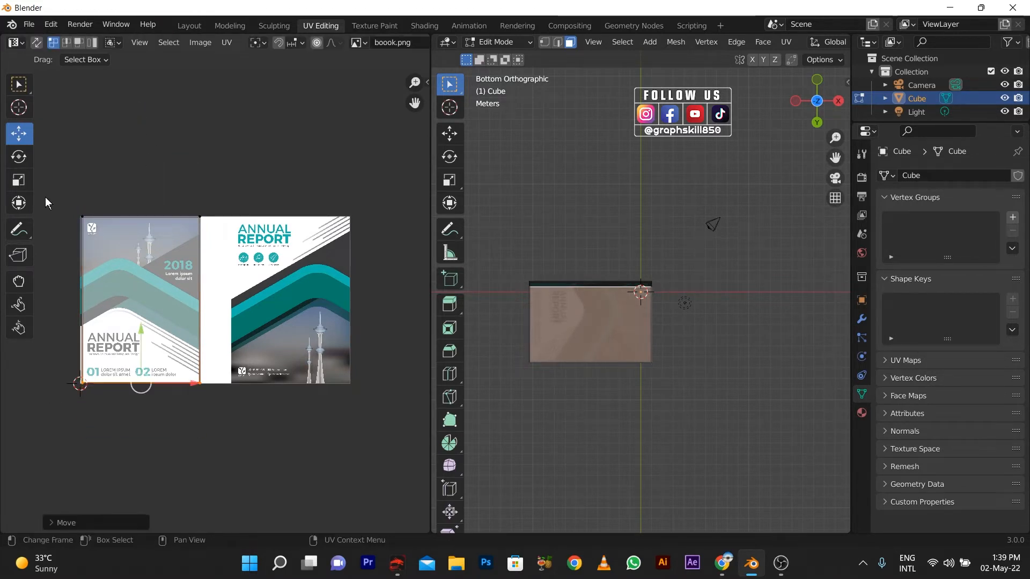
{"action": "left_click_drag", "start_coordinate": [45, 198], "coordinate": [133, 395]}
{"action": "left_click_drag", "start_coordinate": [134, 306], "coordinate": [130, 305]}
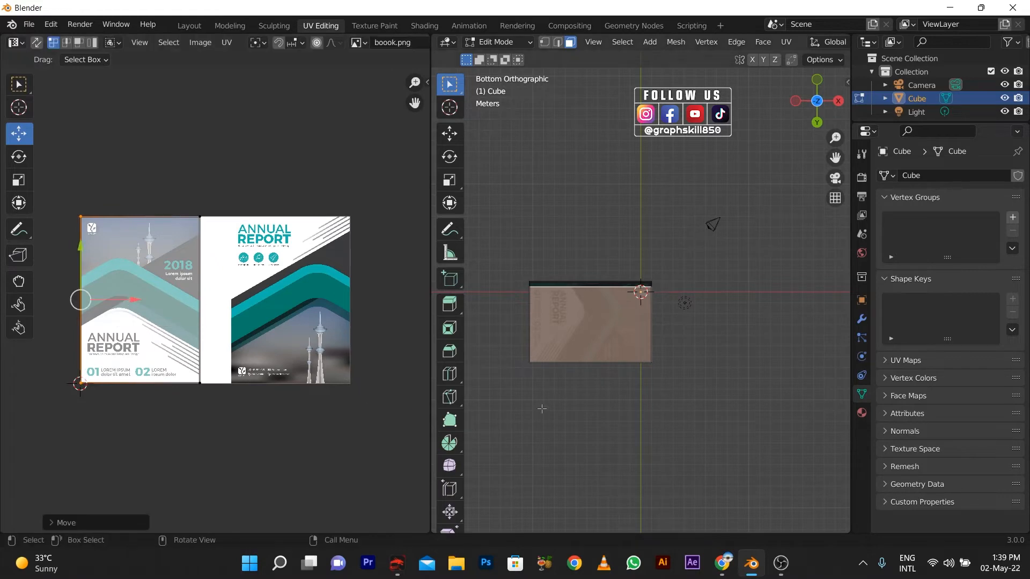
Leave Edit Mode and return to the Layout workspace, viewing the book from a low side angle.
{"action": "key", "text": "Tab"}
{"action": "middle_click_drag", "start_coordinate": [557, 405], "coordinate": [617, 494]}
{"action": "left_click", "coordinate": [189, 26]}
{"action": "middle_click_drag", "start_coordinate": [349, 247], "coordinate": [580, 336]}
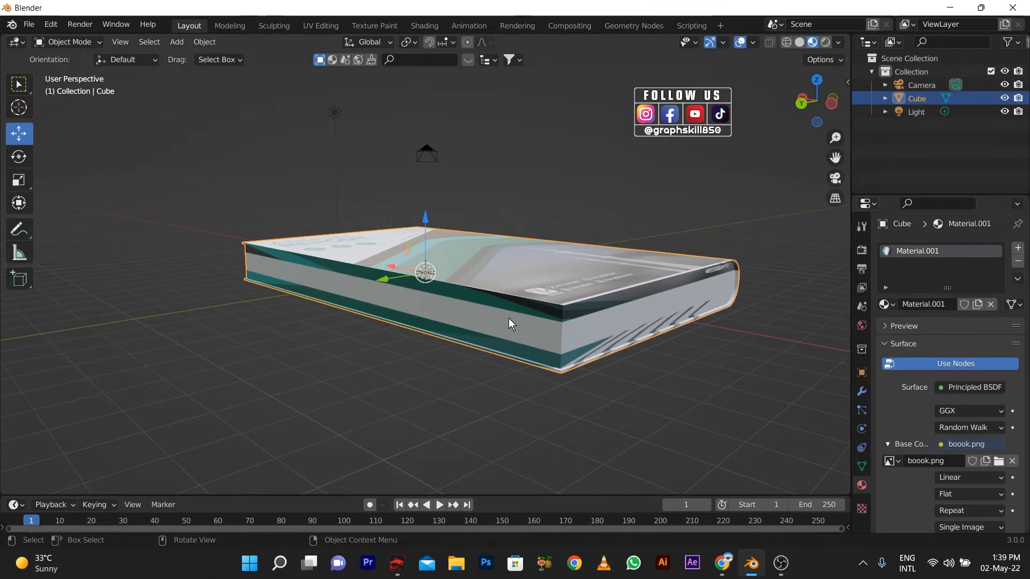
Enter Edit Mode on the book and add a second, empty material slot.
{"action": "key", "text": "Tab"}
{"action": "left_click", "coordinate": [1017, 247]}
{"action": "middle_click_drag", "start_coordinate": [611, 325], "coordinate": [644, 257]}
{"action": "left_click", "coordinate": [914, 265]}
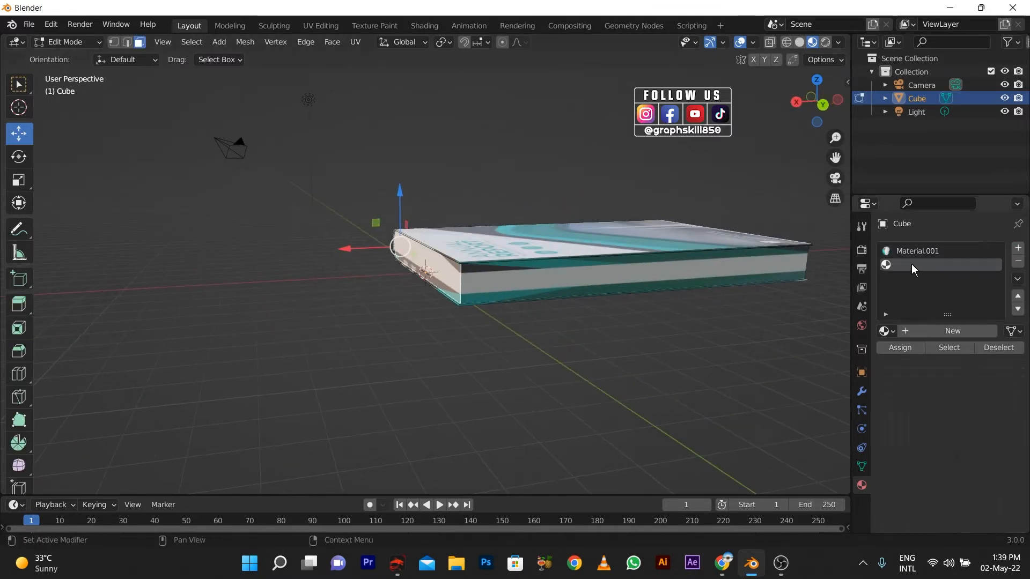
Assign the empty second material slot to the page faces on the book's long open side.
{"action": "left_click", "coordinate": [608, 280]}
{"action": "left_click", "coordinate": [917, 251]}
{"action": "left_click", "coordinate": [910, 348]}
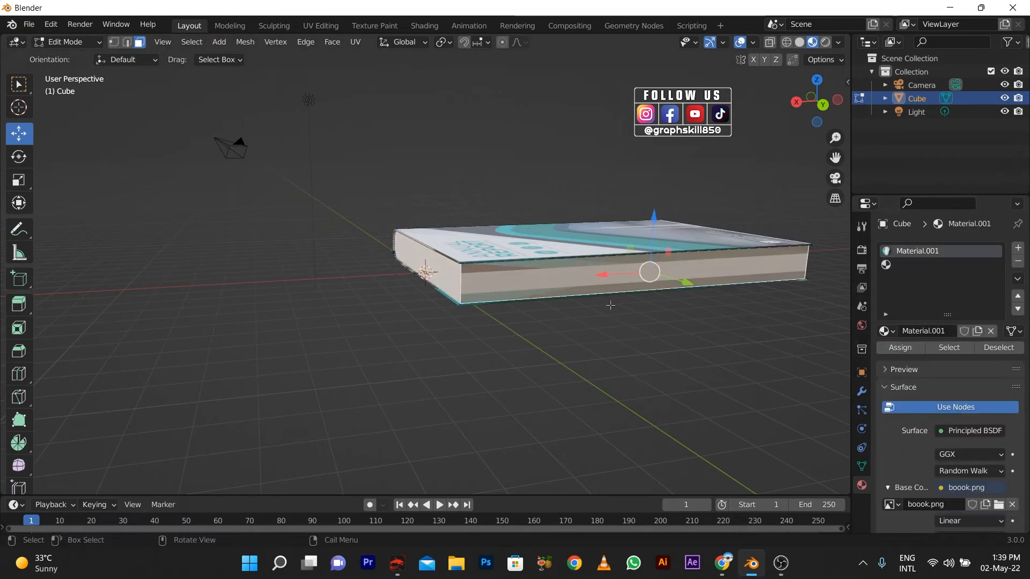
{"action": "left_click", "coordinate": [943, 264]}
{"action": "left_click", "coordinate": [901, 347]}
Assign the second material slot to the page face at the book's lower end.
{"action": "middle_click_drag", "start_coordinate": [632, 327], "coordinate": [498, 348]}
{"action": "left_click", "coordinate": [354, 333]}
{"action": "left_click", "coordinate": [917, 251]}
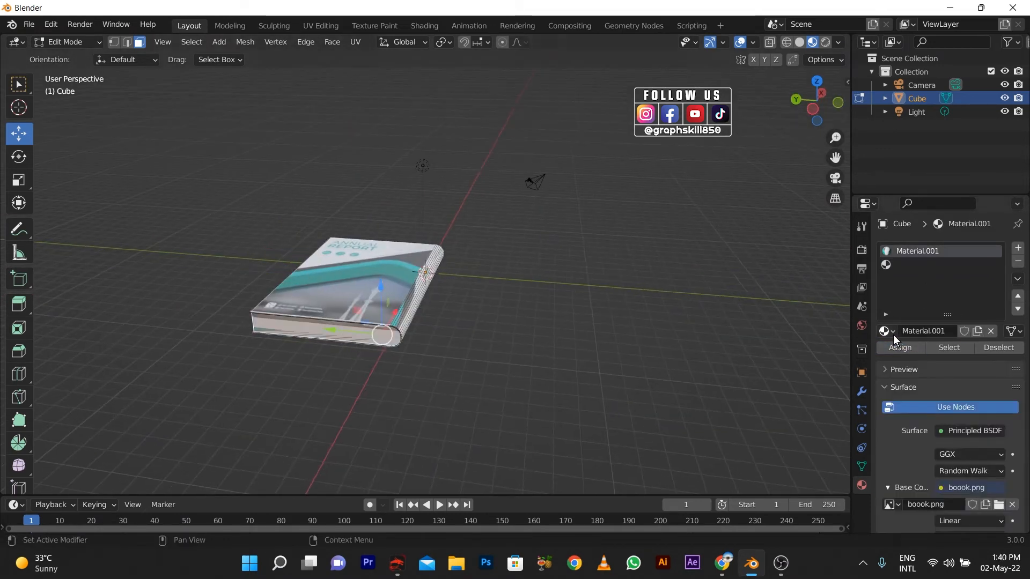
{"action": "left_click", "coordinate": [887, 265]}
{"action": "left_click", "coordinate": [902, 349]}
Create a new material in the second slot and adjust the brightness of its base color.
{"action": "middle_click_drag", "start_coordinate": [579, 358], "coordinate": [697, 349]}
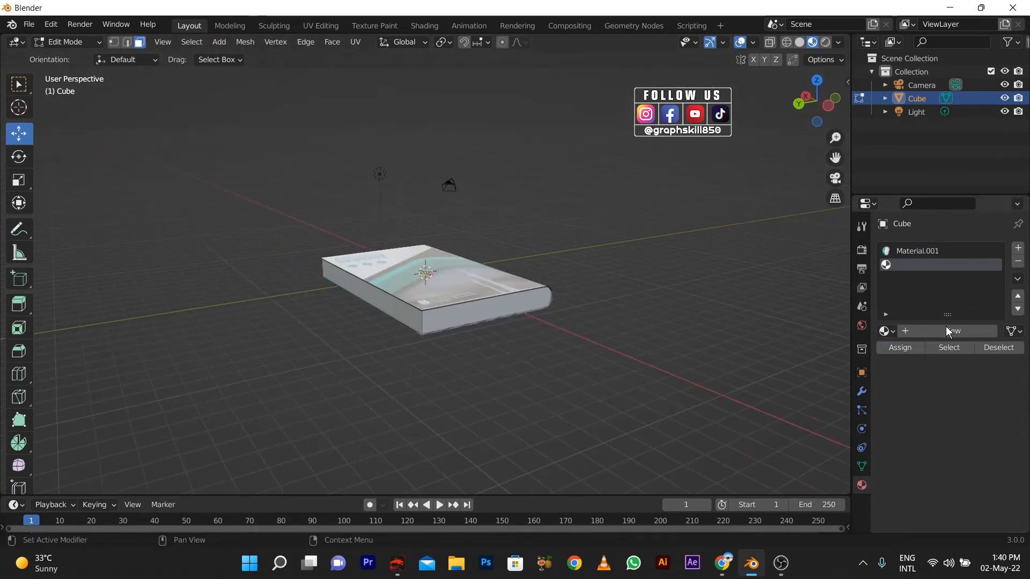
{"action": "left_click", "coordinate": [941, 333]}
{"action": "left_click", "coordinate": [966, 488]}
{"action": "left_click_drag", "start_coordinate": [997, 302], "coordinate": [995, 316]}
Assign Material.002 to all the strip faces of the book's rounded spine and return to Object Mode.
{"action": "middle_click_drag", "start_coordinate": [586, 361], "coordinate": [344, 322]}
{"action": "scroll", "coordinate": [348, 279], "scroll_direction": "up", "scroll_amount": 3}
{"action": "middle_click_drag", "start_coordinate": [348, 231], "coordinate": [394, 251]}
{"action": "left_click", "coordinate": [423, 237]}
{"action": "left_click", "coordinate": [427, 244], "text": "ctrl"}
{"action": "middle_click_drag", "start_coordinate": [429, 289], "coordinate": [448, 251]}
{"action": "left_click", "coordinate": [817, 106]}
{"action": "left_click", "coordinate": [395, 246], "text": "ctrl"}
{"action": "middle_click_drag", "start_coordinate": [383, 273], "coordinate": [343, 311]}
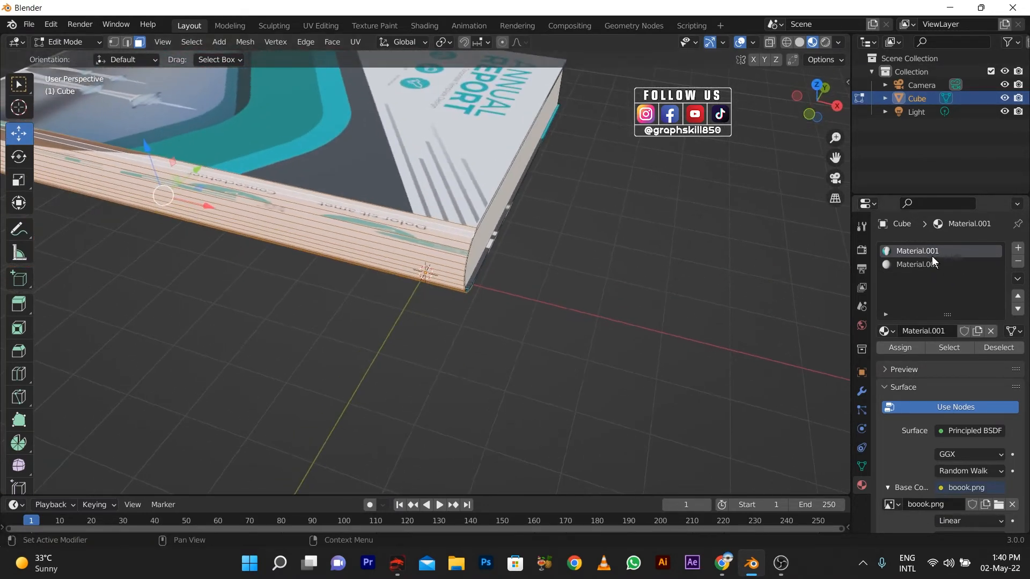
{"action": "left_click", "coordinate": [931, 264]}
{"action": "left_click", "coordinate": [900, 348]}
{"action": "scroll", "coordinate": [673, 376], "scroll_direction": "down", "scroll_amount": 5}
{"action": "key", "text": "Tab"}
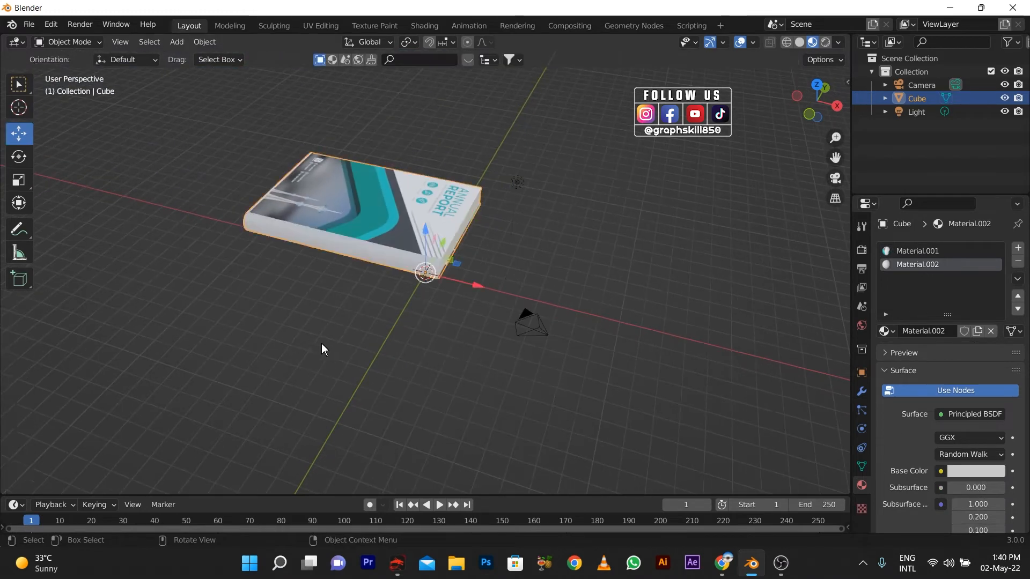
Display the viewport in rendered shading and raise the point light slightly along Z.
{"action": "middle_click_drag", "start_coordinate": [322, 350], "coordinate": [818, 31]}
{"action": "left_click", "coordinate": [826, 42]}
{"action": "mouse_move", "coordinate": [555, 217]}
{"action": "middle_mouse_down"}
{"action": "mouse_move", "coordinate": [547, 250]}
{"action": "mouse_move", "coordinate": [401, 279]}
{"action": "mouse_move", "coordinate": [543, 239]}
{"action": "middle_mouse_up"}
{"action": "left_click", "coordinate": [547, 192]}
{"action": "left_click_drag", "start_coordinate": [554, 138], "coordinate": [556, 122]}
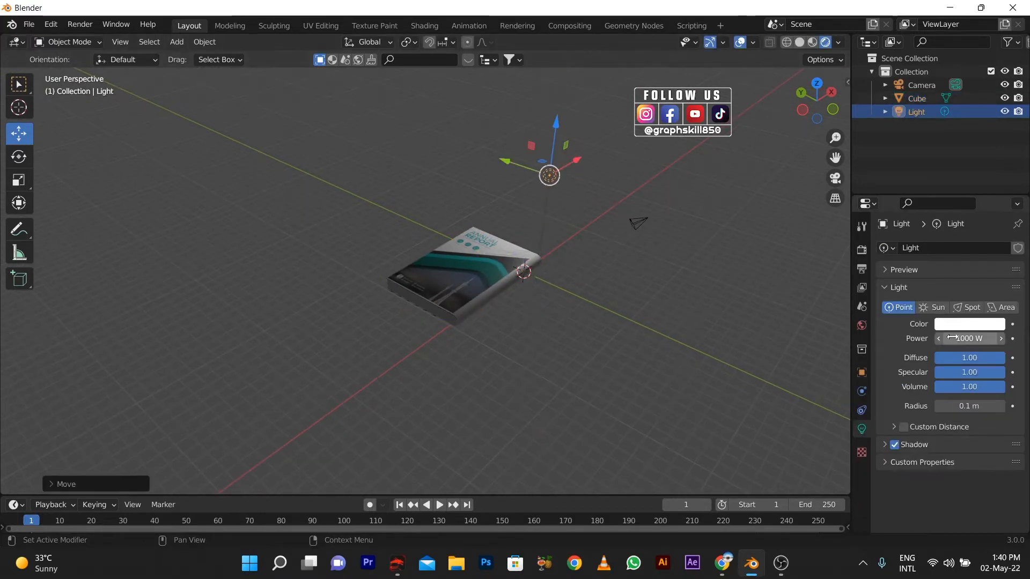
Set the point light's power to 10000 W and raise it well above the book along Z.
{"action": "type", "text": "0"}
{"action": "key", "text": "Return"}
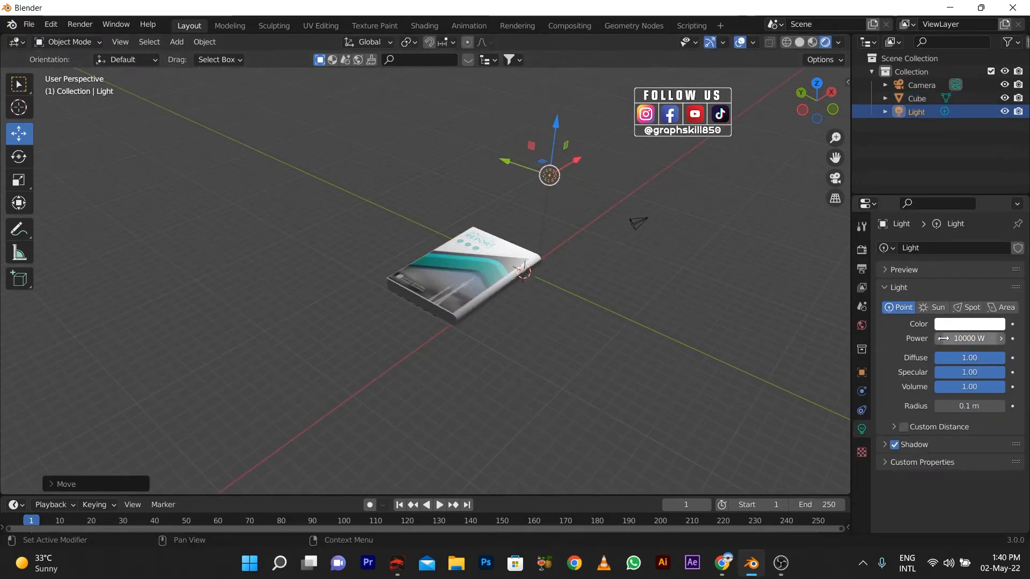
{"action": "left_click_drag", "start_coordinate": [555, 123], "coordinate": [563, 28]}
{"action": "scroll", "coordinate": [417, 357], "scroll_direction": "up", "scroll_amount": 5}
{"action": "mouse_move", "coordinate": [447, 355]}
{"action": "middle_mouse_down"}
{"action": "mouse_move", "coordinate": [468, 325]}
{"action": "mouse_move", "coordinate": [448, 355]}
{"action": "middle_mouse_up"}
{"action": "scroll", "coordinate": [449, 384], "scroll_direction": "up", "scroll_amount": 3}
{"action": "scroll", "coordinate": [450, 384], "scroll_direction": "down", "scroll_amount": 2}
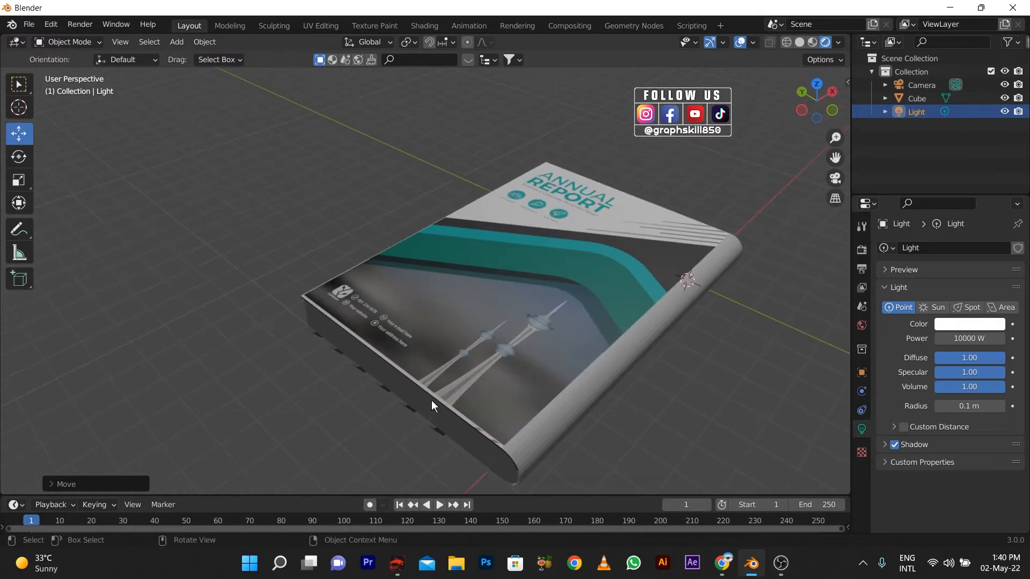
Select the book's top cover face in Edit Mode and switch to the UV Editing workspace.
{"action": "left_click", "coordinate": [447, 367]}
{"action": "key", "text": "Tab"}
{"action": "left_click", "coordinate": [420, 382]}
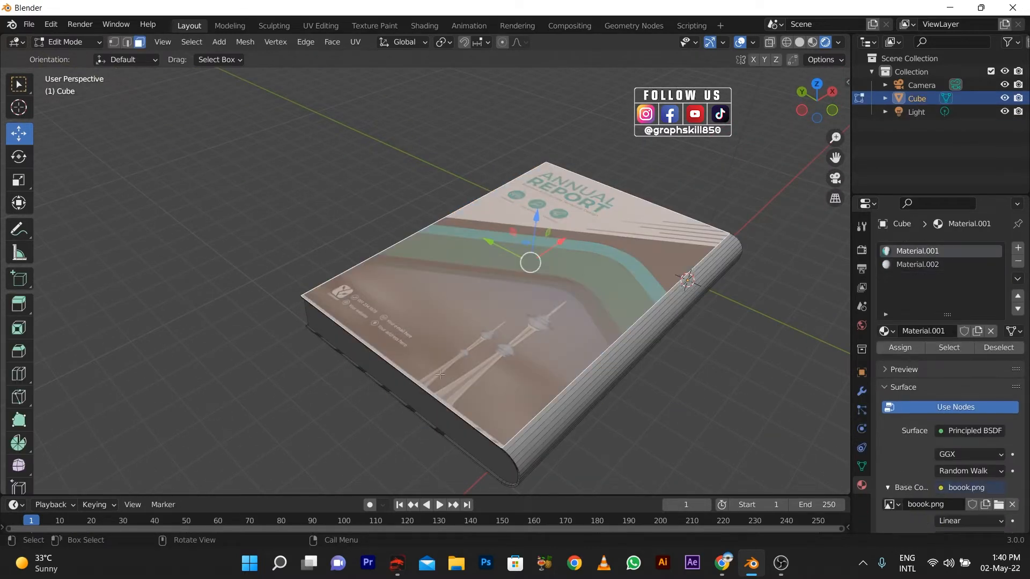
{"action": "left_click", "coordinate": [320, 25]}
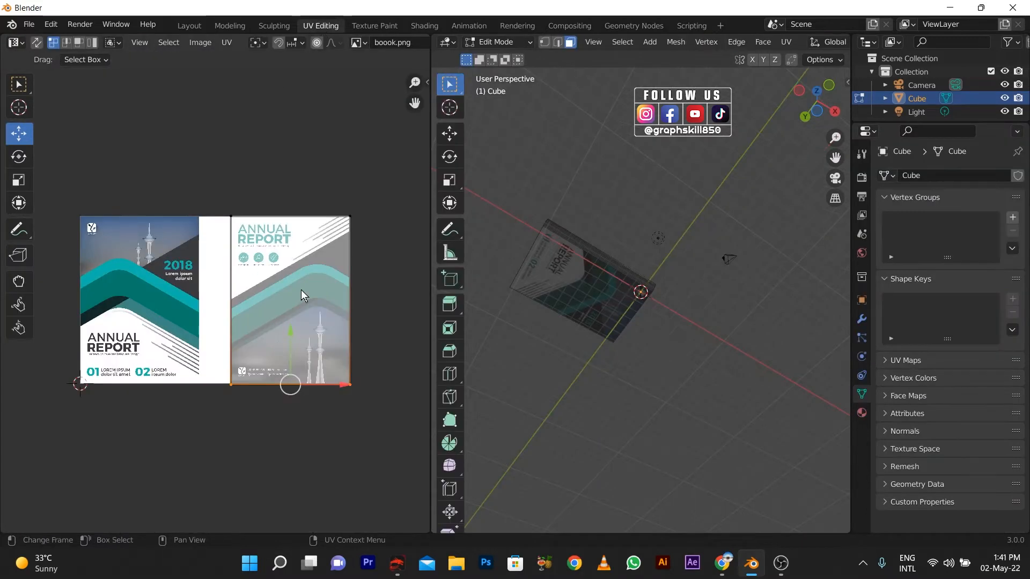
Nudge the top cover's upper UV vertices along Y at the image's top edge.
{"action": "scroll", "coordinate": [301, 290], "scroll_direction": "up", "scroll_amount": 3}
{"action": "scroll", "coordinate": [252, 172], "scroll_direction": "down", "scroll_amount": 2}
{"action": "scroll", "coordinate": [387, 194], "scroll_direction": "up", "scroll_amount": 3}
{"action": "scroll", "coordinate": [554, 279], "scroll_direction": "up", "scroll_amount": 1}
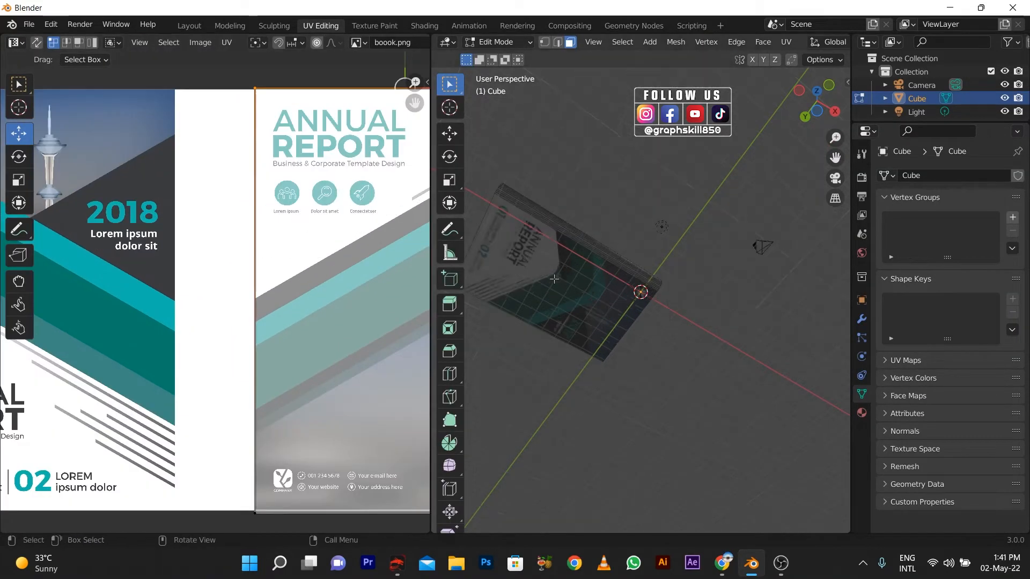
{"action": "middle_click_drag", "start_coordinate": [554, 279], "coordinate": [595, 466]}
{"action": "middle_click_drag", "start_coordinate": [515, 384], "coordinate": [657, 304], "text": "shift"}
{"action": "scroll", "coordinate": [657, 305], "scroll_direction": "up", "scroll_amount": 4}
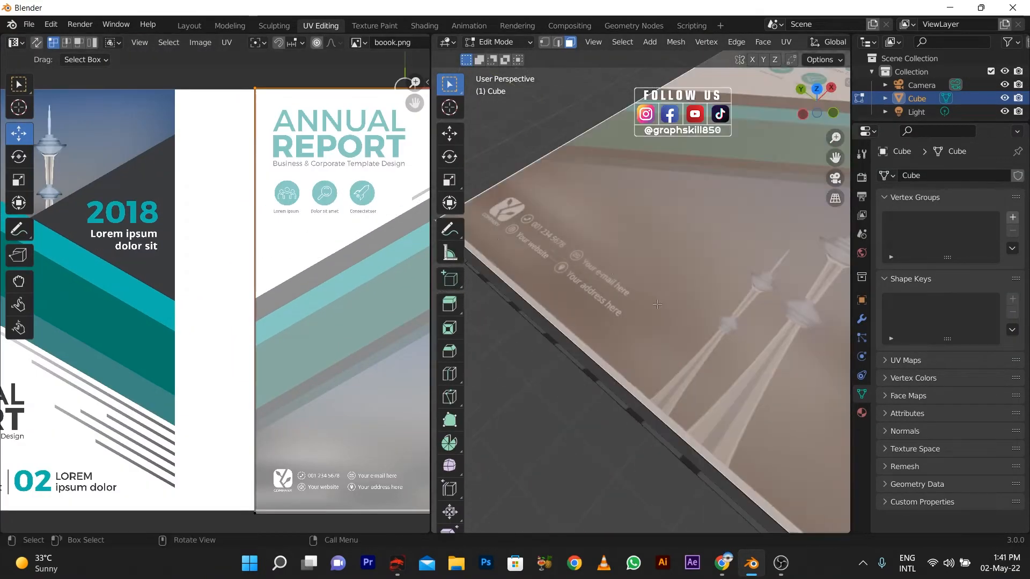
{"action": "scroll", "coordinate": [306, 146], "scroll_direction": "down", "scroll_amount": 2}
{"action": "left_click_drag", "start_coordinate": [335, 138], "coordinate": [336, 137]}
Nudge the top cover's lower UV vertices along Y to the image's bottom edge.
{"action": "scroll", "coordinate": [268, 269], "scroll_direction": "down", "scroll_amount": 4}
{"action": "scroll", "coordinate": [242, 307], "scroll_direction": "up", "scroll_amount": 5}
{"action": "scroll", "coordinate": [185, 386], "scroll_direction": "down", "scroll_amount": 4}
{"action": "left_click_drag", "start_coordinate": [185, 396], "coordinate": [343, 351]}
{"action": "scroll", "coordinate": [331, 396], "scroll_direction": "up", "scroll_amount": 3}
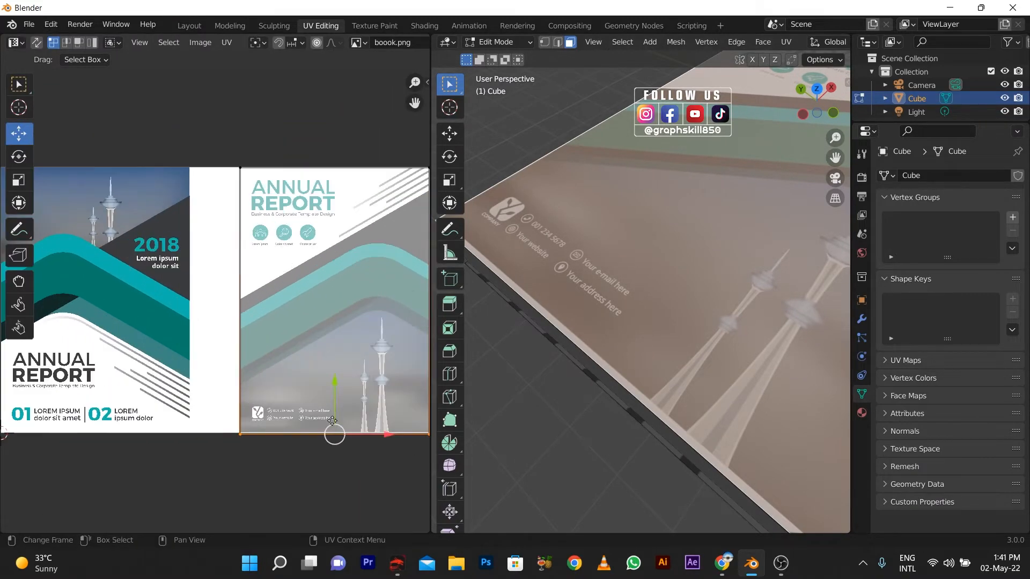
{"action": "left_click_drag", "start_coordinate": [332, 421], "coordinate": [333, 418]}
{"action": "scroll", "coordinate": [306, 258], "scroll_direction": "down", "scroll_amount": 7}
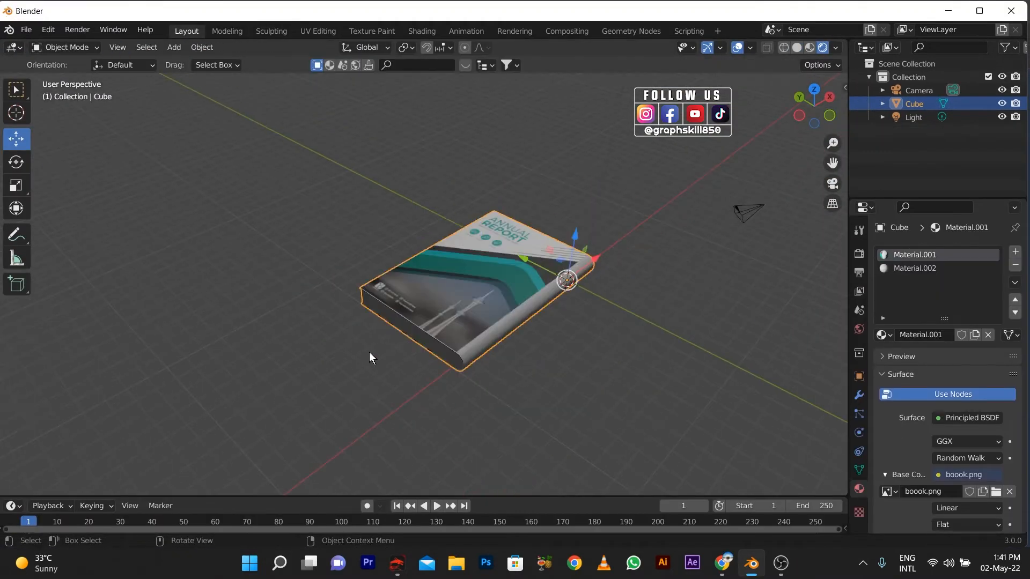
In Edit Mode, select the thin edge faces of the top and bottom covers and assign Material.002 to them.
{"action": "middle_click_drag", "start_coordinate": [370, 357], "coordinate": [464, 311]}
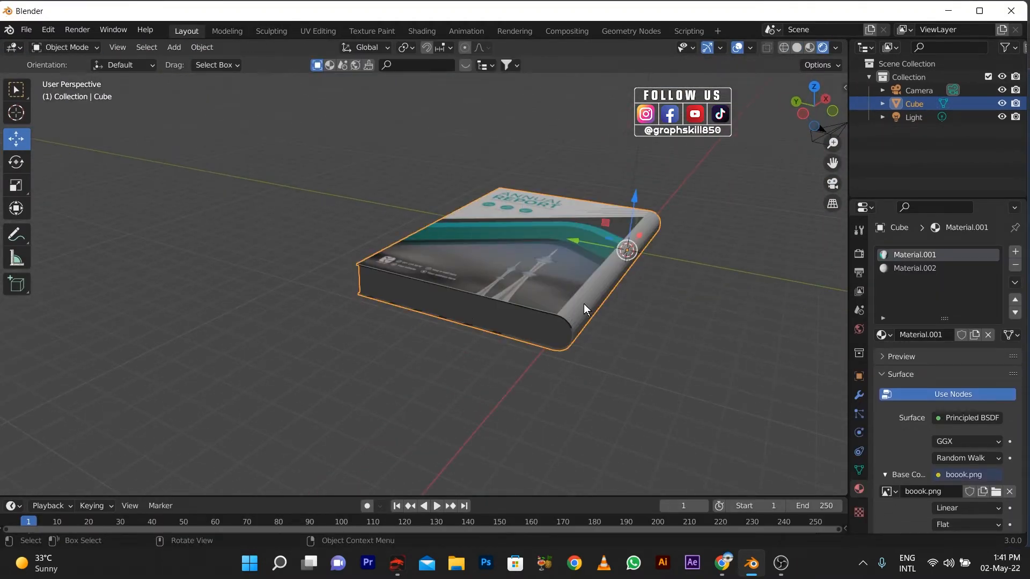
{"action": "mouse_move", "coordinate": [584, 303]}
{"action": "middle_mouse_down"}
{"action": "mouse_move", "coordinate": [520, 289]}
{"action": "mouse_move", "coordinate": [520, 263]}
{"action": "mouse_move", "coordinate": [548, 294]}
{"action": "mouse_move", "coordinate": [588, 308]}
{"action": "middle_mouse_up"}
{"action": "middle_click_drag", "start_coordinate": [558, 294], "coordinate": [523, 293]}
{"action": "scroll", "coordinate": [519, 251], "scroll_direction": "up", "scroll_amount": 3}
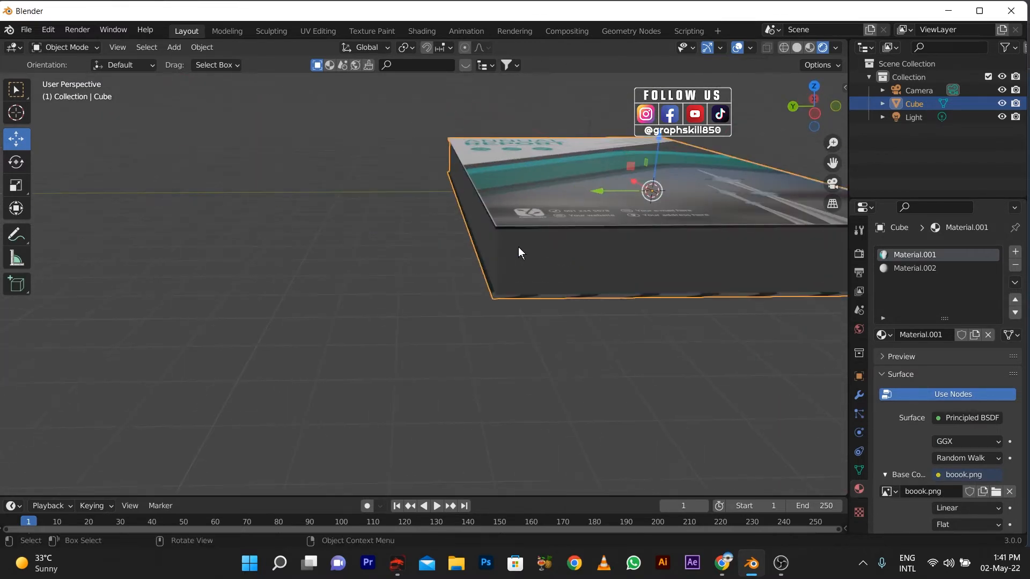
{"action": "key", "text": "Tab"}
{"action": "left_click", "coordinate": [516, 228]}
{"action": "left_click", "coordinate": [491, 222], "text": "shift"}
{"action": "middle_click_drag", "start_coordinate": [447, 222], "coordinate": [487, 219]}
{"action": "key", "text": "ctrl+z"}
{"action": "left_click", "coordinate": [620, 193], "text": "shift"}
{"action": "middle_click_drag", "start_coordinate": [609, 250], "coordinate": [219, 246]}
{"action": "scroll", "coordinate": [219, 246], "scroll_direction": "up", "scroll_amount": 4}
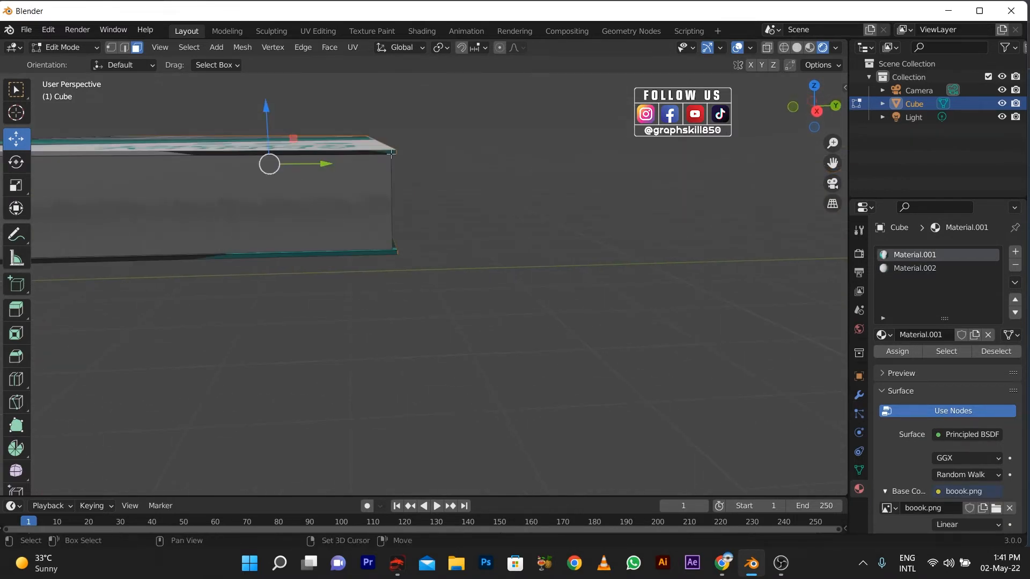
{"action": "left_click", "coordinate": [391, 153], "text": "shift"}
{"action": "left_click", "coordinate": [349, 252], "text": "shift"}
{"action": "left_click", "coordinate": [914, 268]}
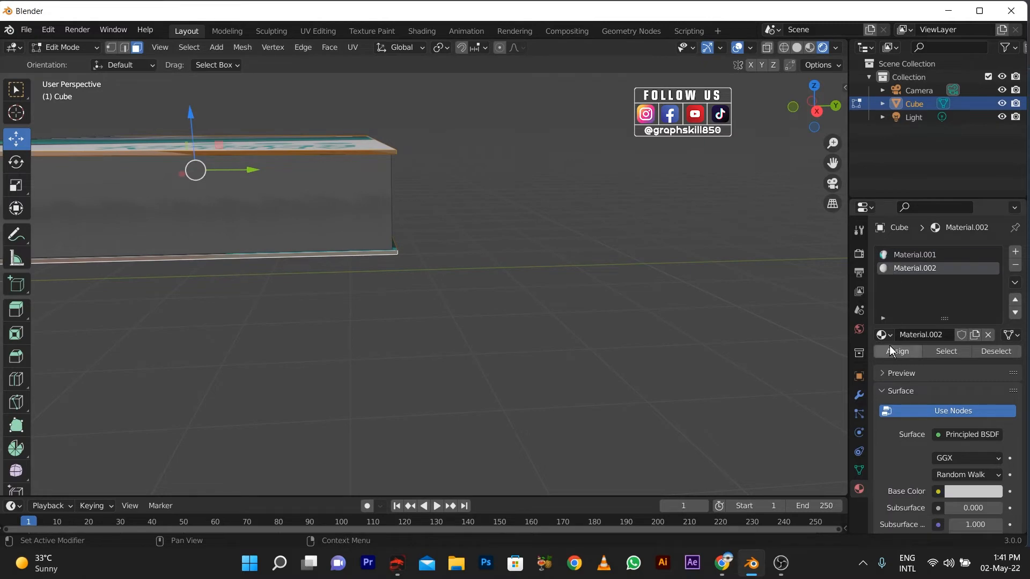
{"action": "left_click", "coordinate": [483, 290]}
Assign Material.002 to the bottom cover's thin edge faces at the title end and along the fore edge.
{"action": "scroll", "coordinate": [430, 278], "scroll_direction": "down", "scroll_amount": 5}
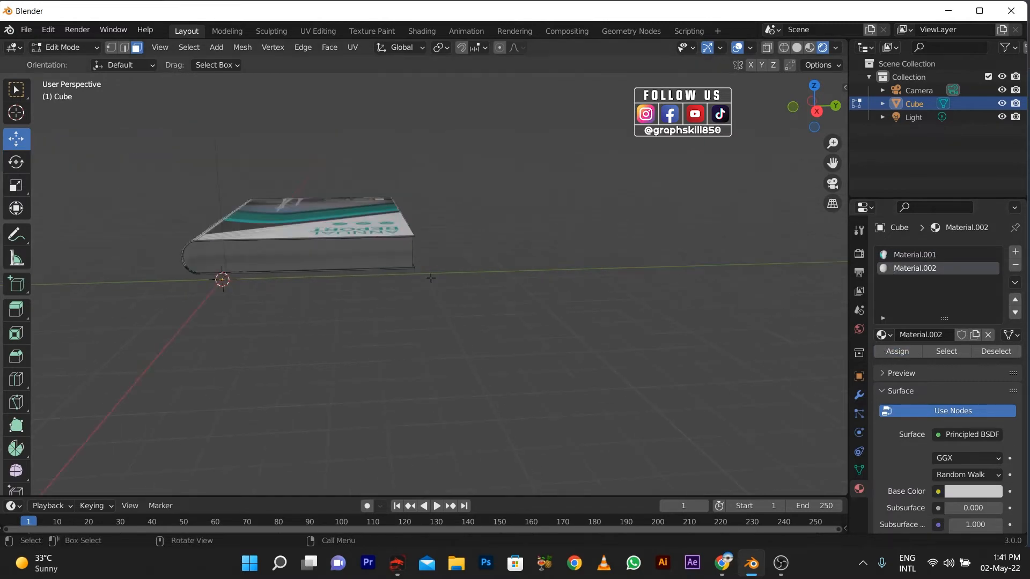
{"action": "middle_click_drag", "start_coordinate": [372, 301], "coordinate": [429, 305]}
{"action": "scroll", "coordinate": [428, 307], "scroll_direction": "up", "scroll_amount": 7}
{"action": "scroll", "coordinate": [426, 307], "scroll_direction": "down", "scroll_amount": 8}
{"action": "middle_click_drag", "start_coordinate": [339, 301], "coordinate": [193, 333]}
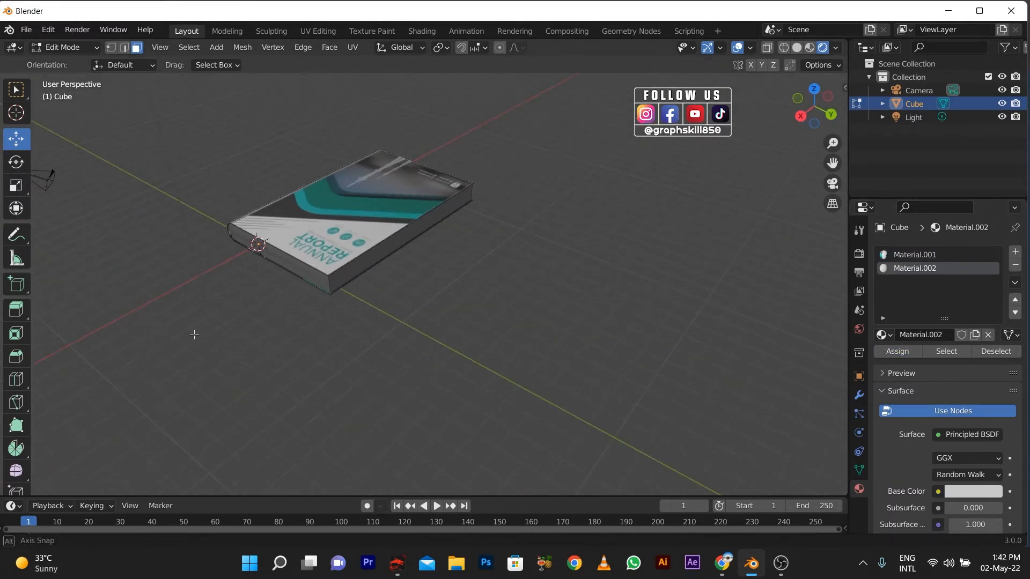
{"action": "scroll", "coordinate": [286, 301], "scroll_direction": "up", "scroll_amount": 4}
{"action": "left_click", "coordinate": [175, 311]}
{"action": "left_click", "coordinate": [200, 320], "text": "shift"}
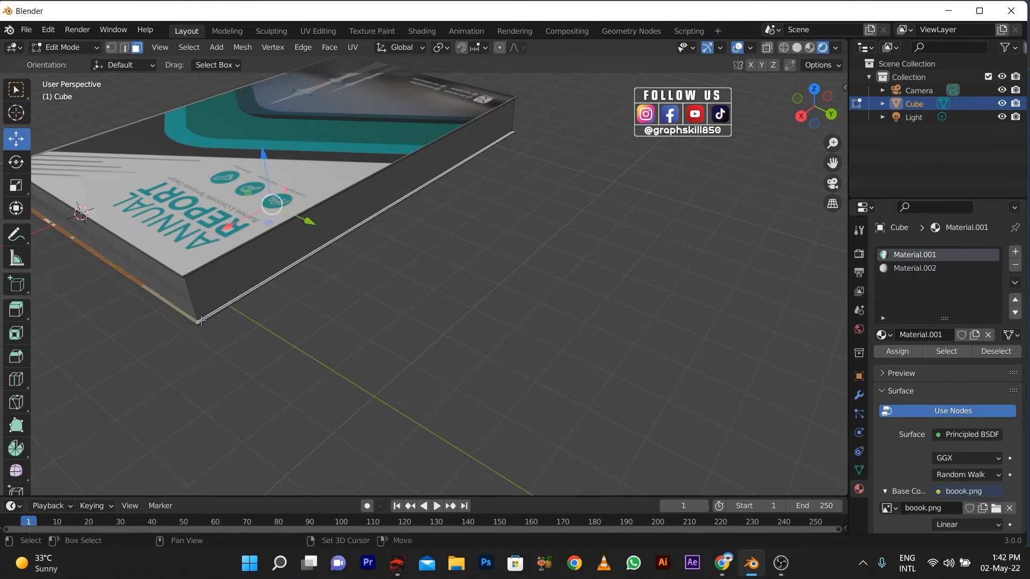
{"action": "left_click", "coordinate": [915, 268]}
Assign Material.002 to the bottom cover's remaining thin edge face at the logo end.
{"action": "middle_click_drag", "start_coordinate": [644, 300], "coordinate": [681, 343]}
{"action": "left_click", "coordinate": [670, 341]}
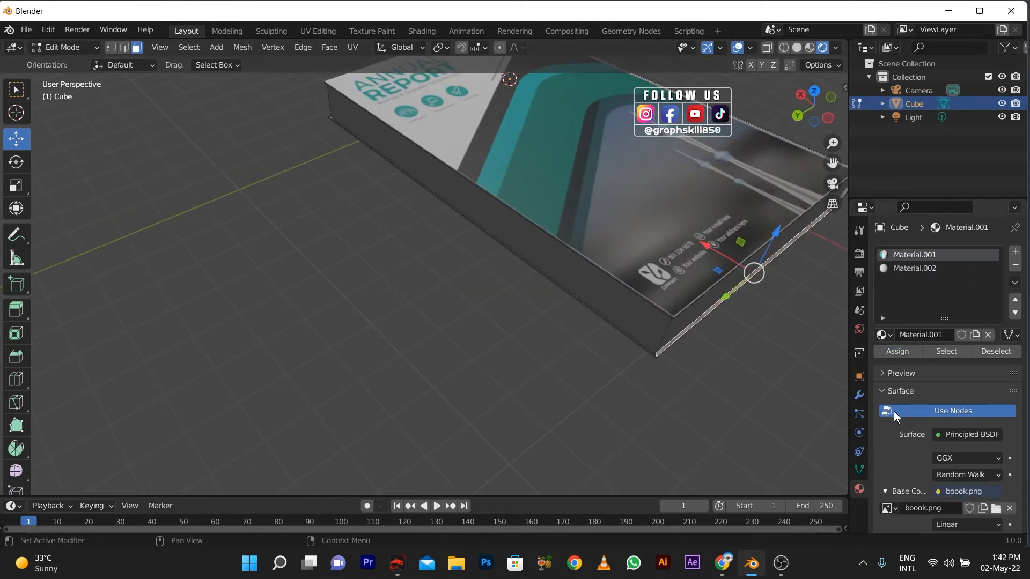
{"action": "left_click", "coordinate": [895, 268]}
{"action": "middle_click_drag", "start_coordinate": [522, 346], "coordinate": [422, 287]}
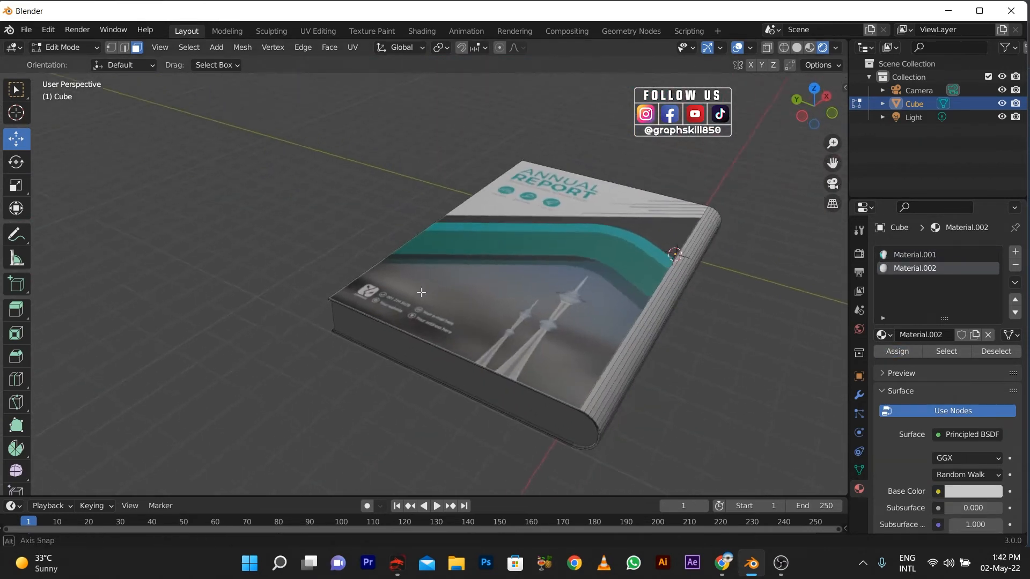
{"action": "scroll", "coordinate": [587, 432], "scroll_direction": "down", "scroll_amount": 4}
{"action": "mouse_move", "coordinate": [521, 387]}
{"action": "middle_mouse_down"}
{"action": "mouse_move", "coordinate": [494, 374]}
{"action": "mouse_move", "coordinate": [520, 374]}
{"action": "middle_mouse_up"}
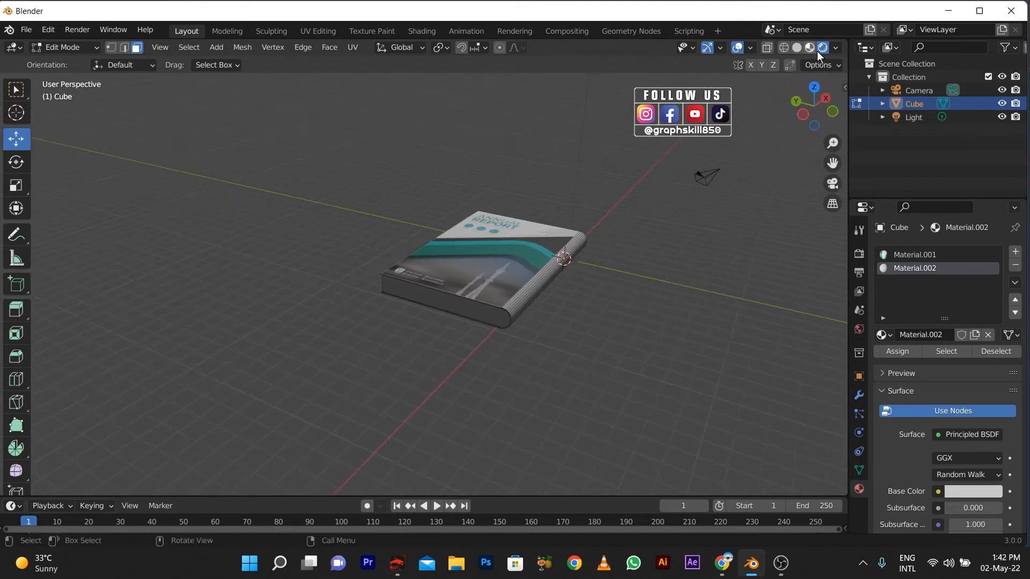
Change the scene's render engine to Cycles.
{"action": "left_click", "coordinate": [859, 253]}
{"action": "left_click", "coordinate": [979, 252]}
{"action": "left_click", "coordinate": [965, 295]}
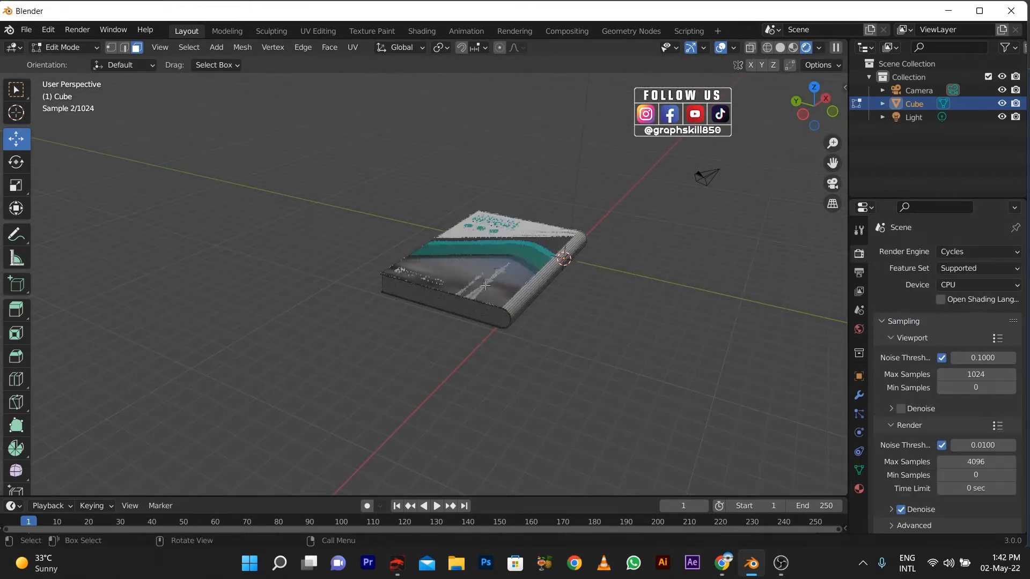
{"action": "key", "text": "shift+a"}
{"action": "left_click", "coordinate": [457, 246]}
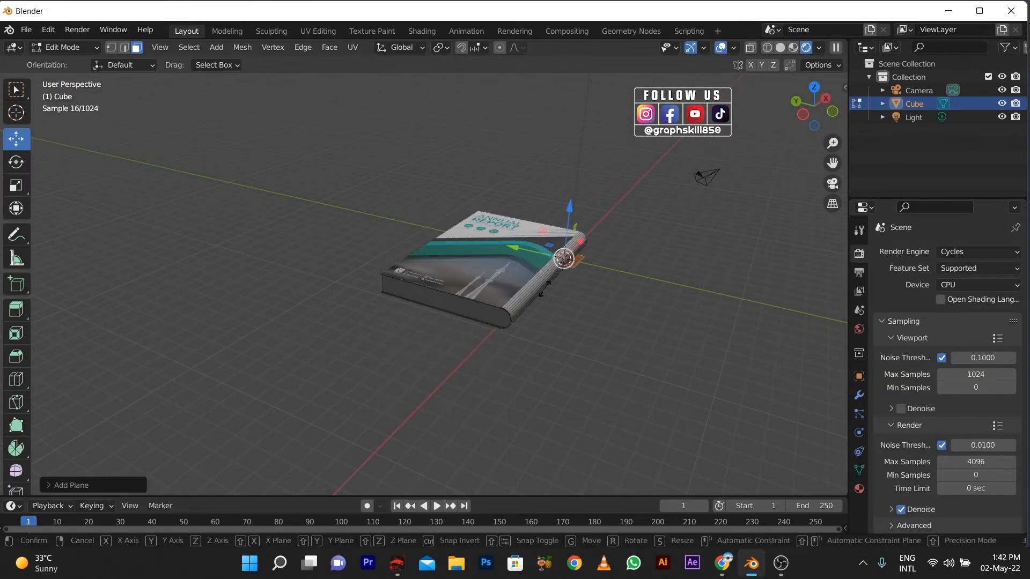
{"action": "key", "text": "s"}
{"action": "key", "text": "Escape"}
{"action": "key", "text": "ctrl+z"}
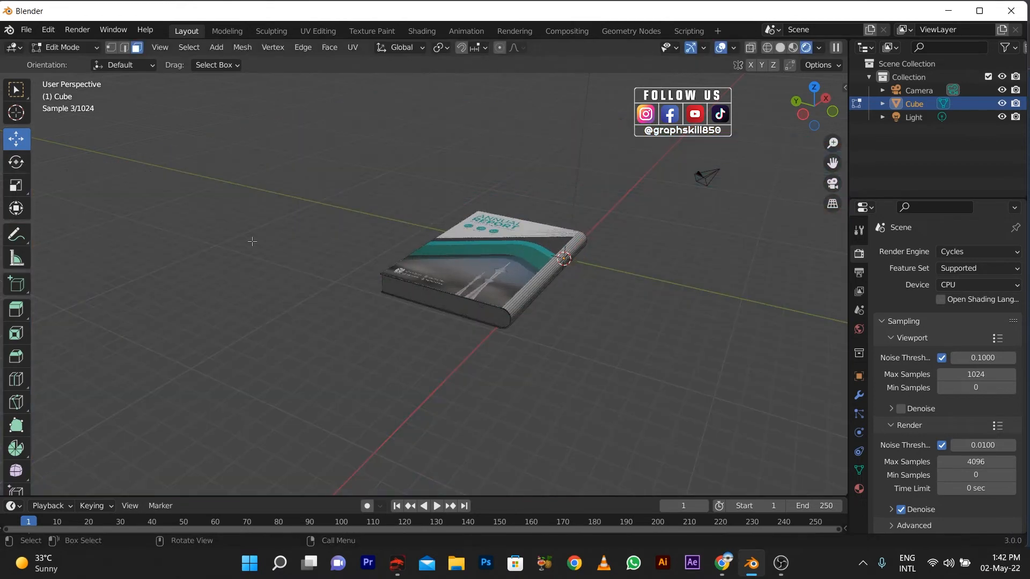
In Object Mode, add a separate plane beneath the book and scale it up into a large ground surface.
{"action": "key", "text": "shift+a"}
{"action": "left_click", "coordinate": [274, 244]}
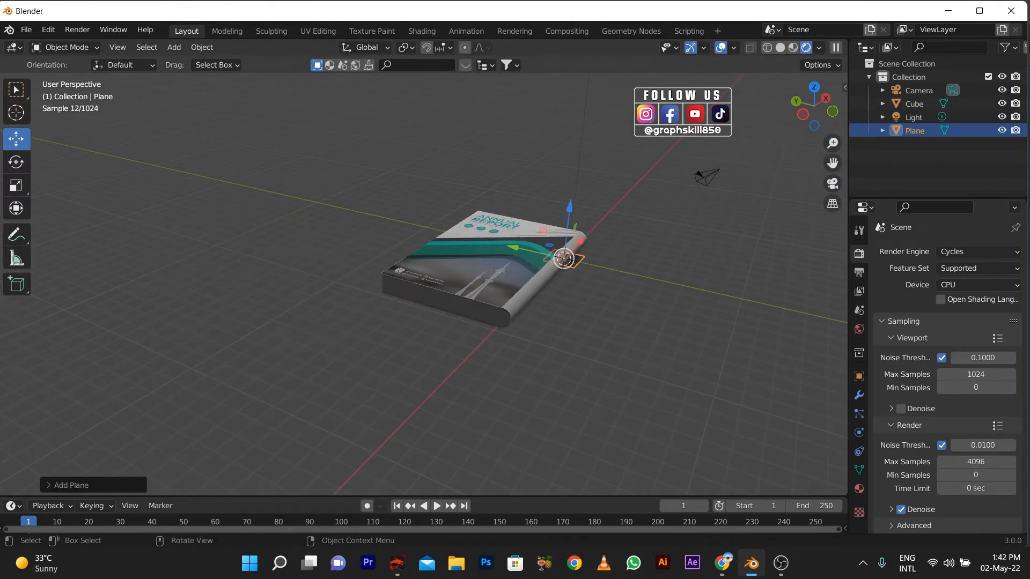
{"action": "key", "text": "s"}
{"action": "left_click", "coordinate": [423, 331]}
{"action": "key", "text": "s"}
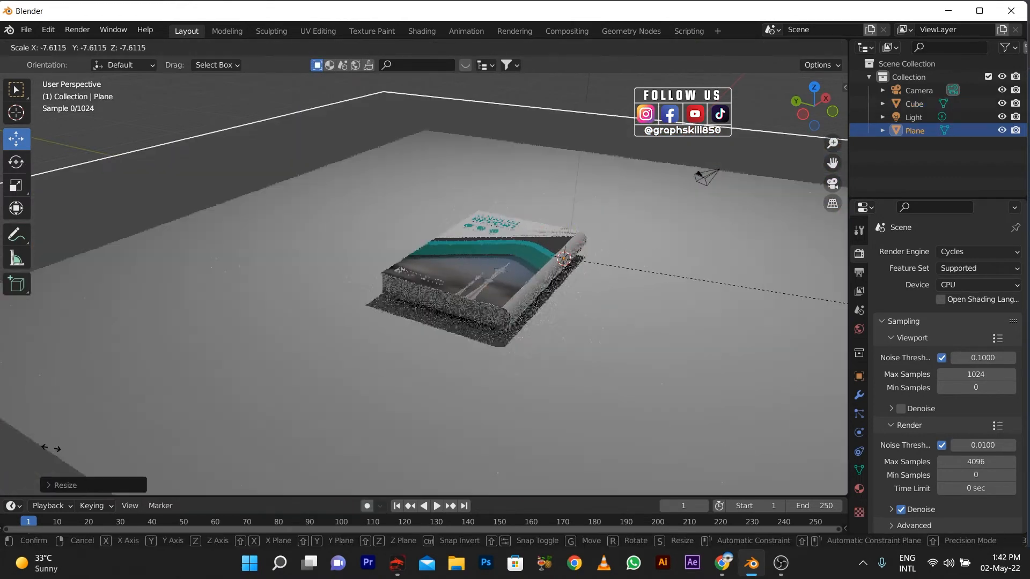
{"action": "left_click", "coordinate": [51, 448]}
{"action": "middle_click_drag", "start_coordinate": [300, 418], "coordinate": [442, 347]}
Change the scene light's type to Sun and set its strength to 2.
{"action": "left_click", "coordinate": [914, 117]}
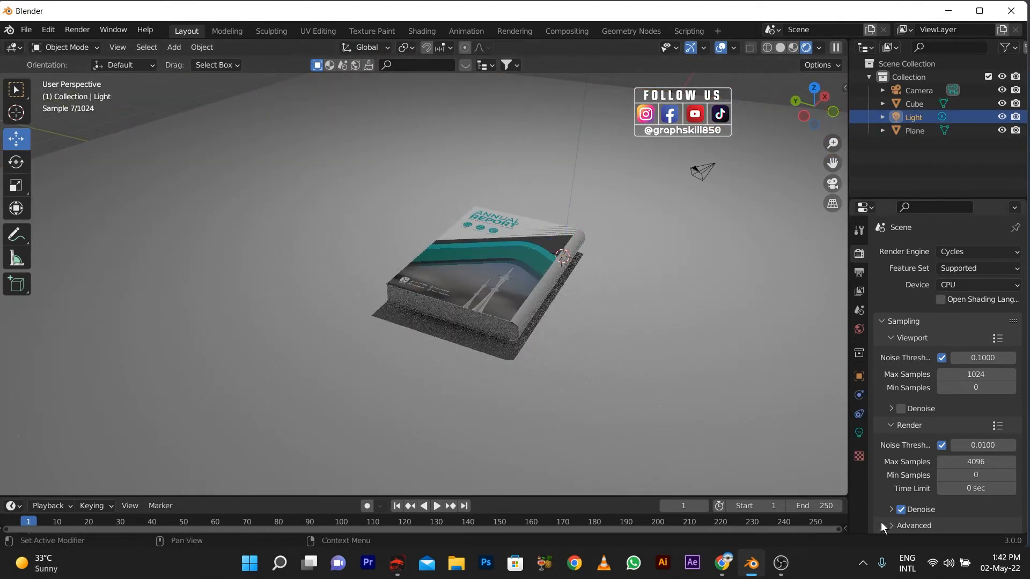
{"action": "left_click", "coordinate": [859, 432]}
{"action": "left_click", "coordinate": [964, 311]}
{"action": "left_click", "coordinate": [923, 310]}
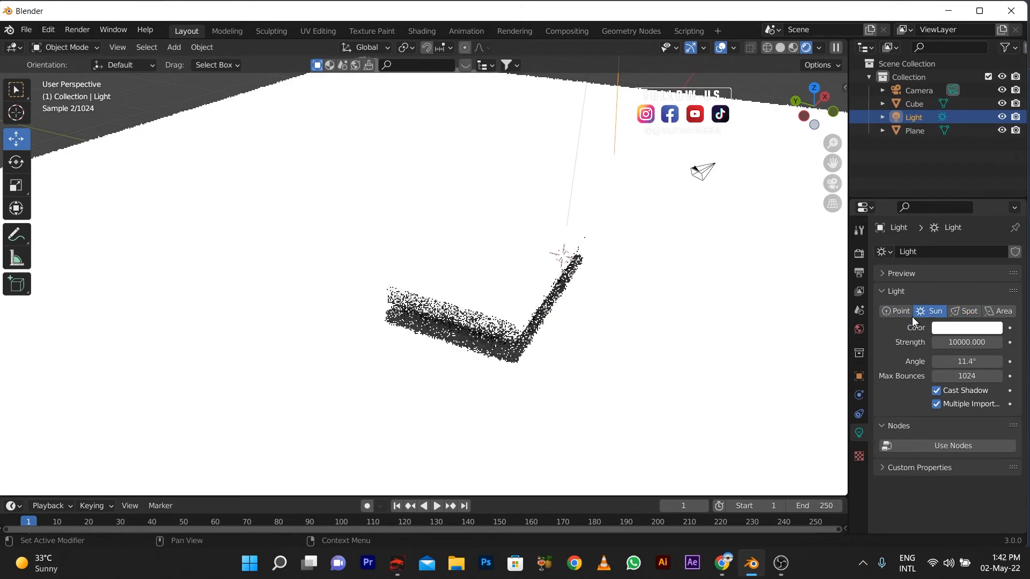
{"action": "left_click", "coordinate": [952, 341]}
{"action": "type", "text": "3"}
{"action": "key", "text": "Return"}
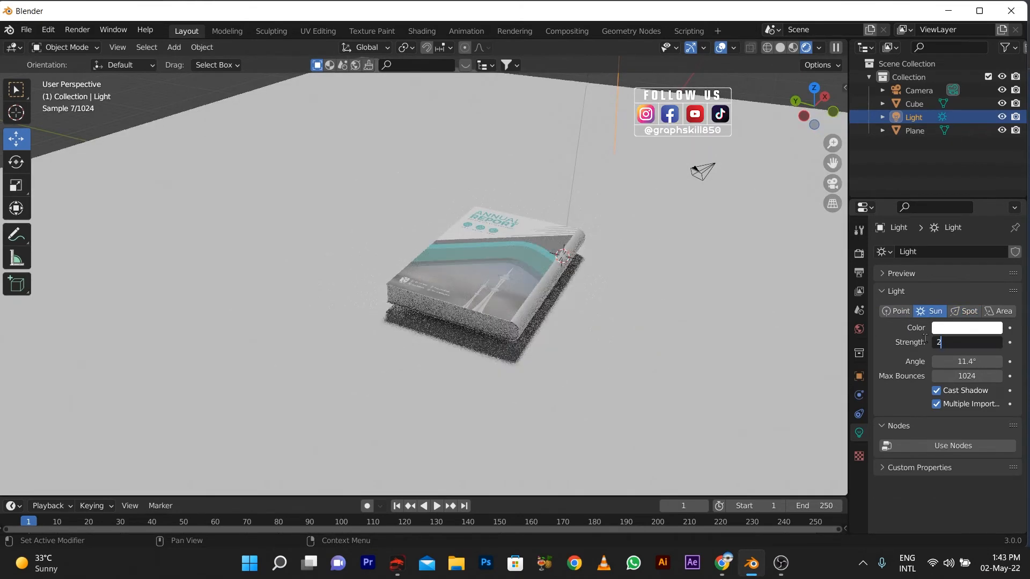
Apply the Fine wood material from the BlenderKit library to the ground plane and preview it in rendered shading.
{"action": "left_click", "coordinate": [680, 368]}
{"action": "left_click", "coordinate": [858, 488]}
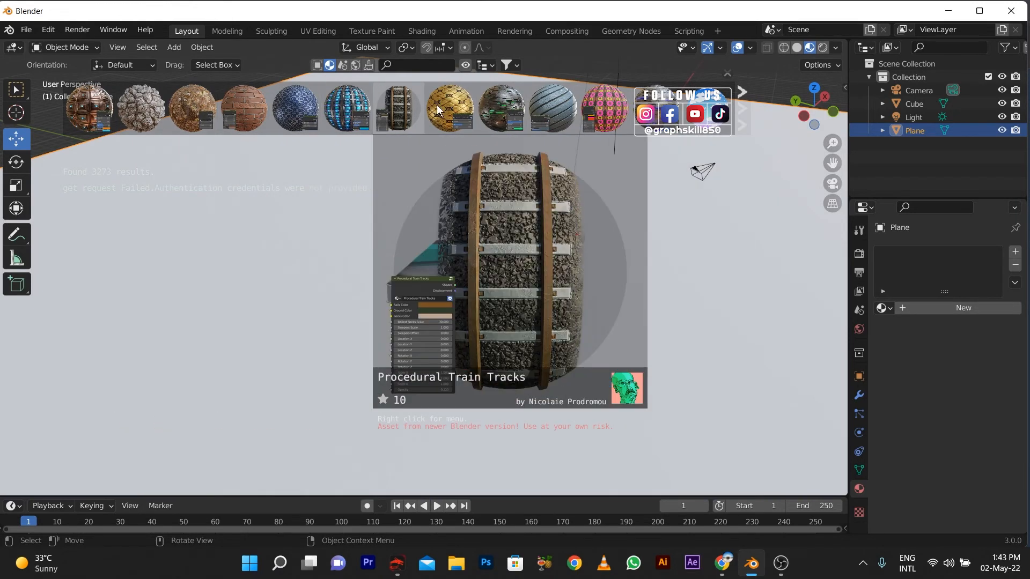
{"action": "left_click", "coordinate": [743, 93]}
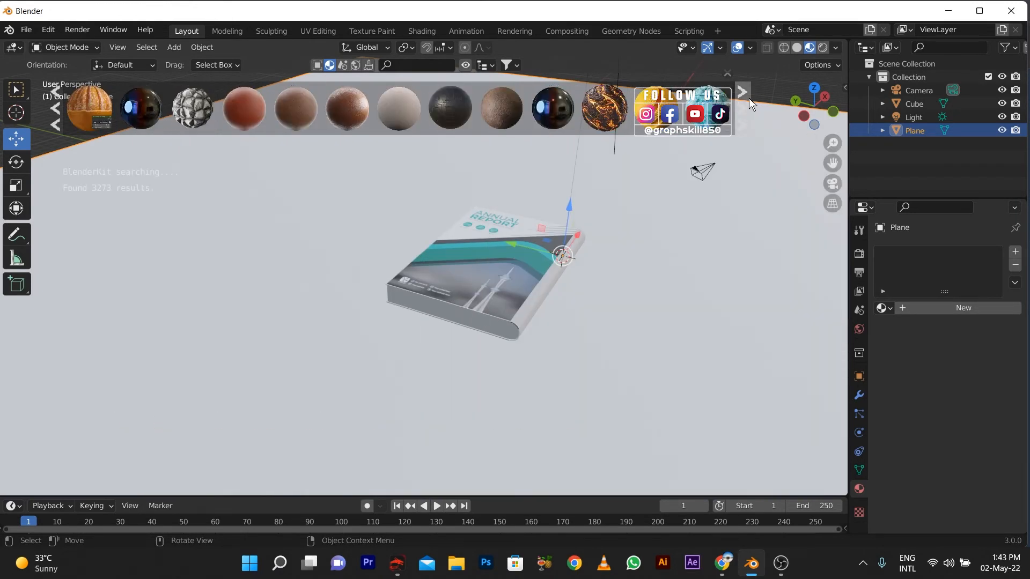
{"action": "left_click", "coordinate": [748, 98]}
{"action": "left_click", "coordinate": [748, 99]}
{"action": "left_click", "coordinate": [748, 98]}
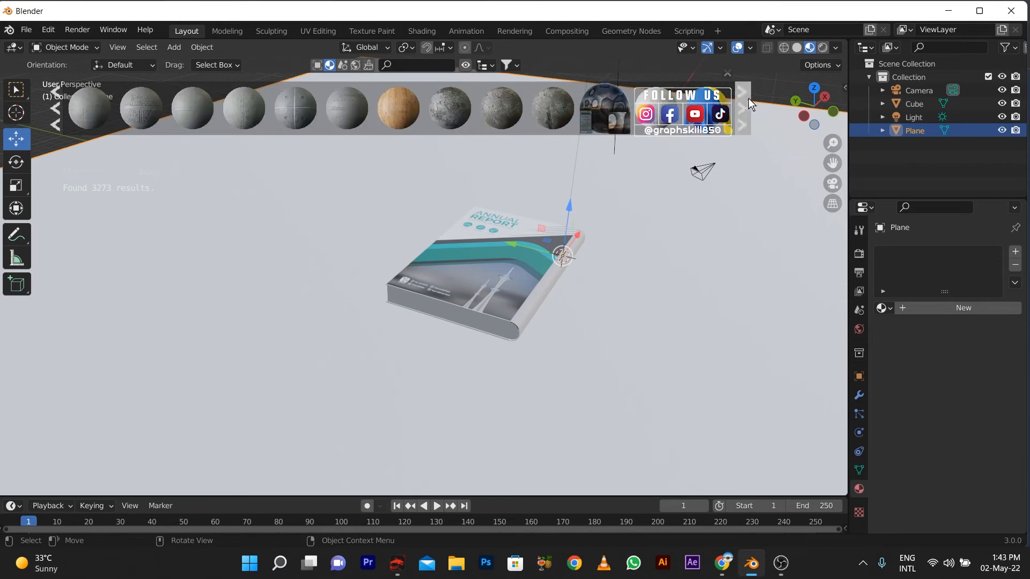
{"action": "left_click", "coordinate": [749, 98]}
{"action": "left_click_drag", "start_coordinate": [398, 107], "coordinate": [572, 244]}
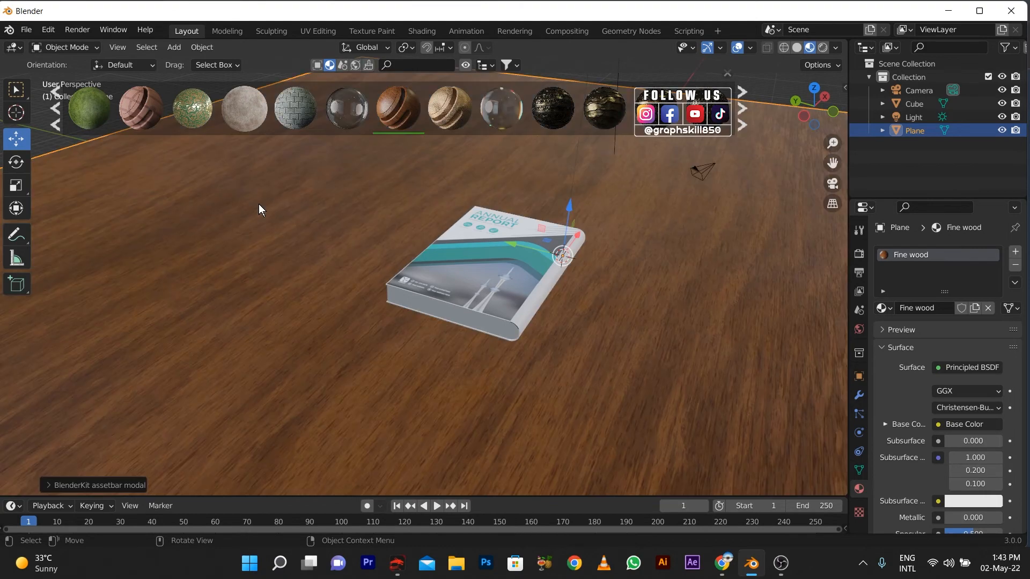
{"action": "left_click", "coordinate": [823, 47]}
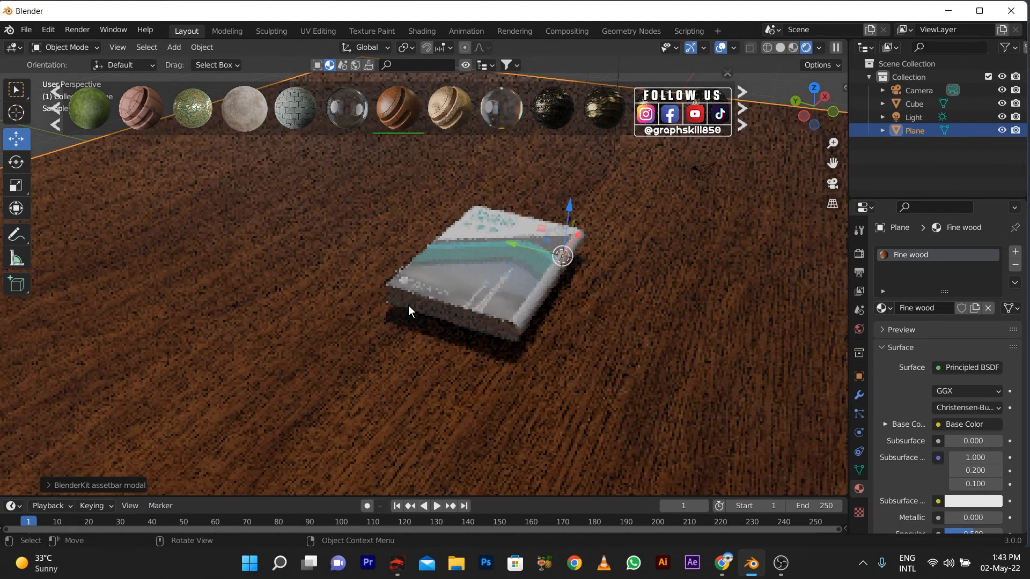
{"action": "left_click", "coordinate": [565, 236]}
{"action": "key", "text": "ctrl+z"}
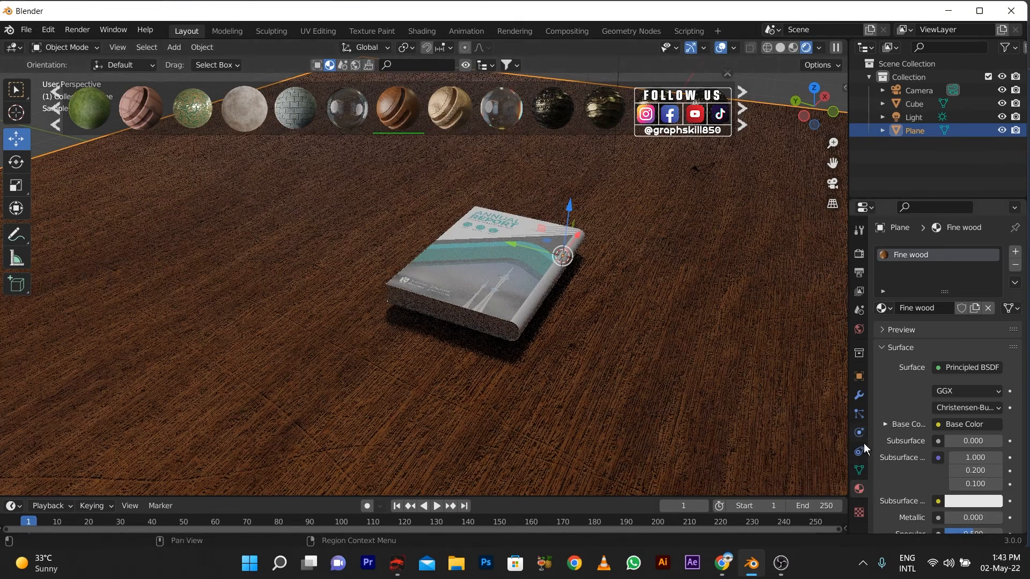
Add rigid body physics to the ground plane and set its type to Passive.
{"action": "left_click", "coordinate": [859, 470]}
{"action": "left_click", "coordinate": [859, 451]}
{"action": "left_click", "coordinate": [859, 432]}
{"action": "left_click", "coordinate": [953, 339]}
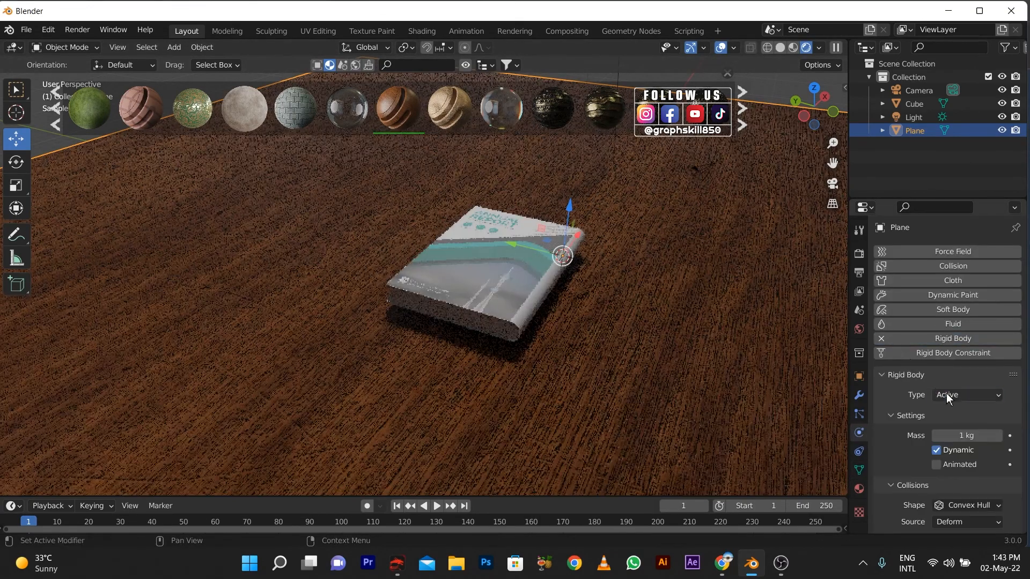
{"action": "left_click", "coordinate": [947, 394]}
{"action": "left_click", "coordinate": [953, 422]}
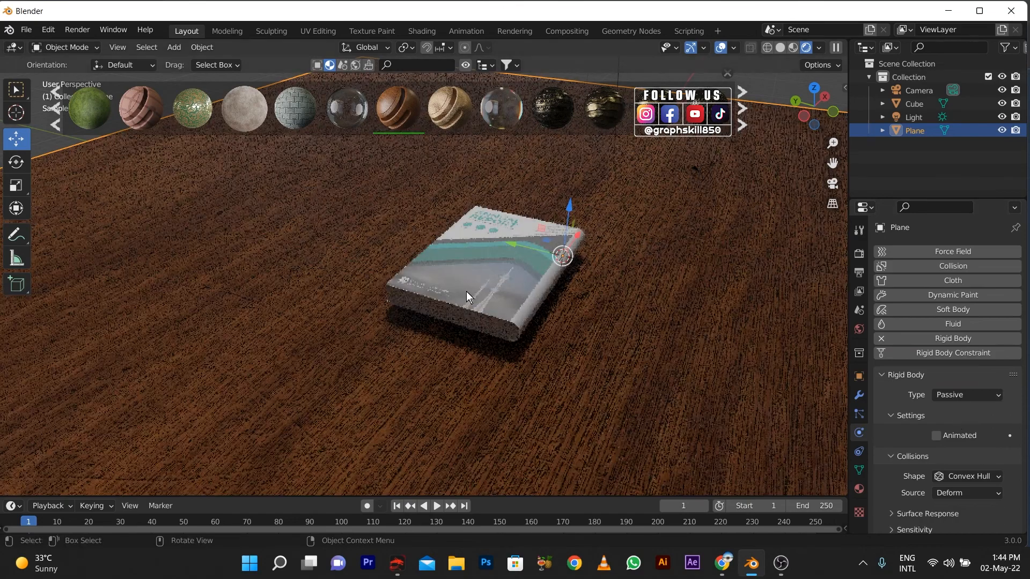
Give the book an Active rigid body and play the simulation to frame 39 to drop it onto the plane.
{"action": "left_click", "coordinate": [466, 291]}
{"action": "left_click", "coordinate": [938, 339]}
{"action": "left_click", "coordinate": [961, 396]}
{"action": "left_click", "coordinate": [963, 410]}
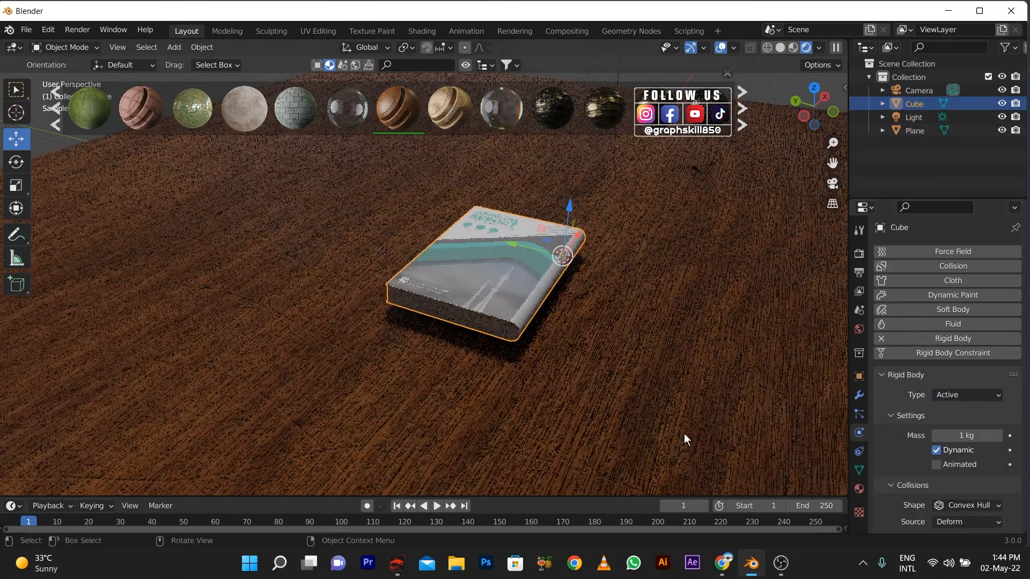
{"action": "key", "text": "space"}
{"action": "key", "text": "space"}
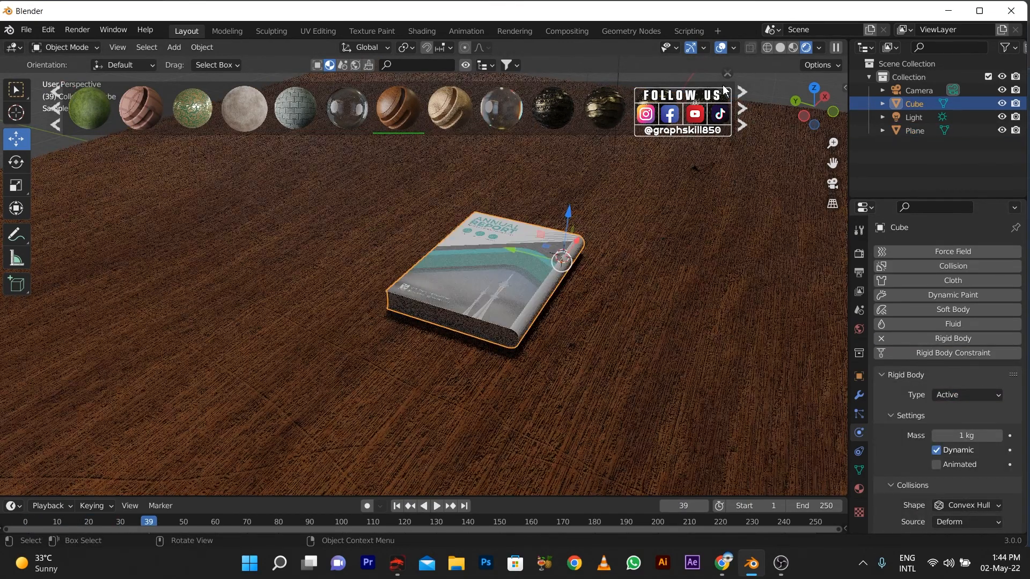
Hide the BlenderKit asset bar and switch the viewport to Material Preview shading.
{"action": "left_click", "coordinate": [465, 66]}
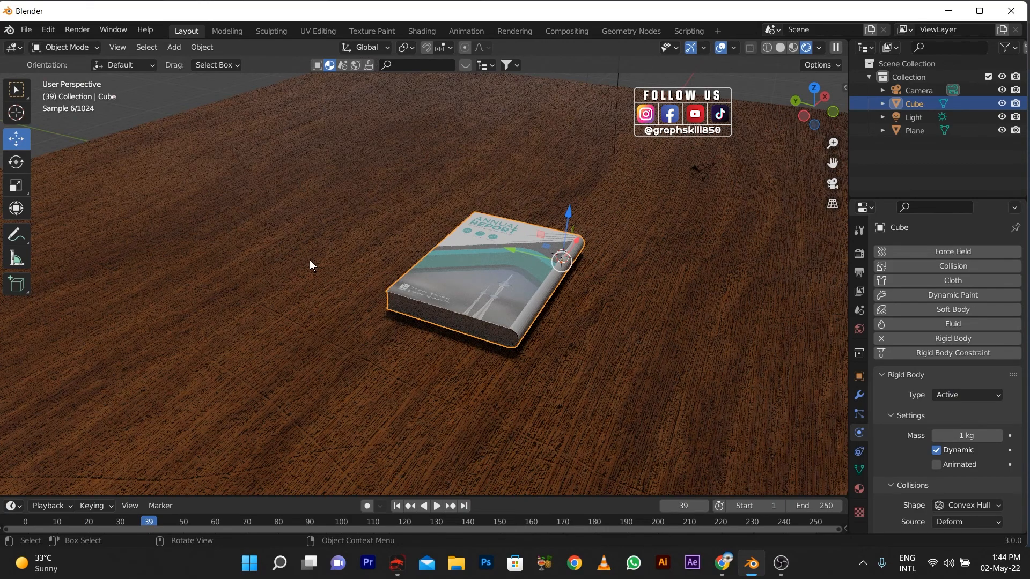
{"action": "left_click", "coordinate": [272, 288]}
{"action": "middle_click_drag", "start_coordinate": [370, 346], "coordinate": [371, 336]}
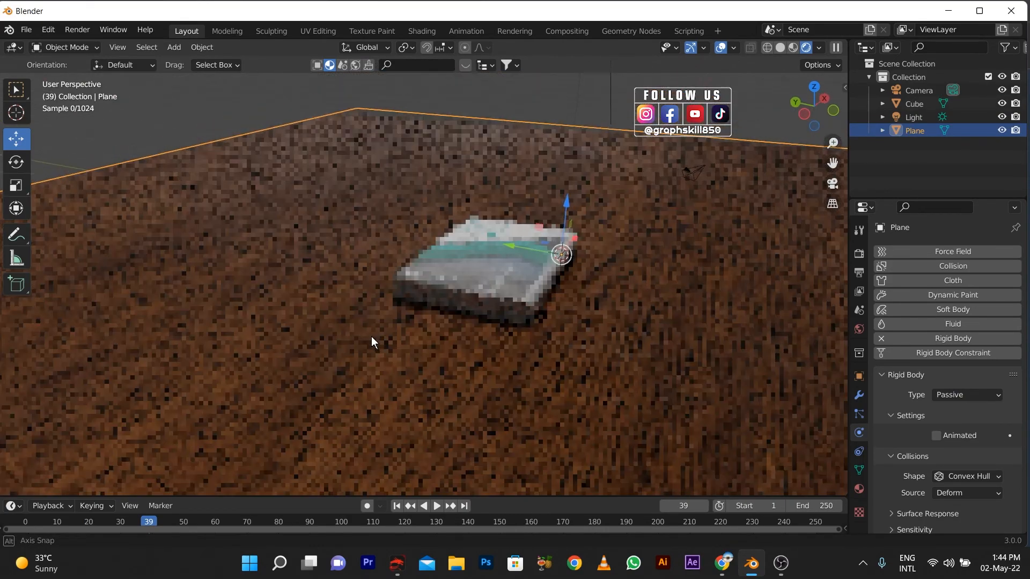
{"action": "left_click", "coordinate": [792, 48]}
{"action": "middle_click_drag", "start_coordinate": [332, 305], "coordinate": [397, 314]}
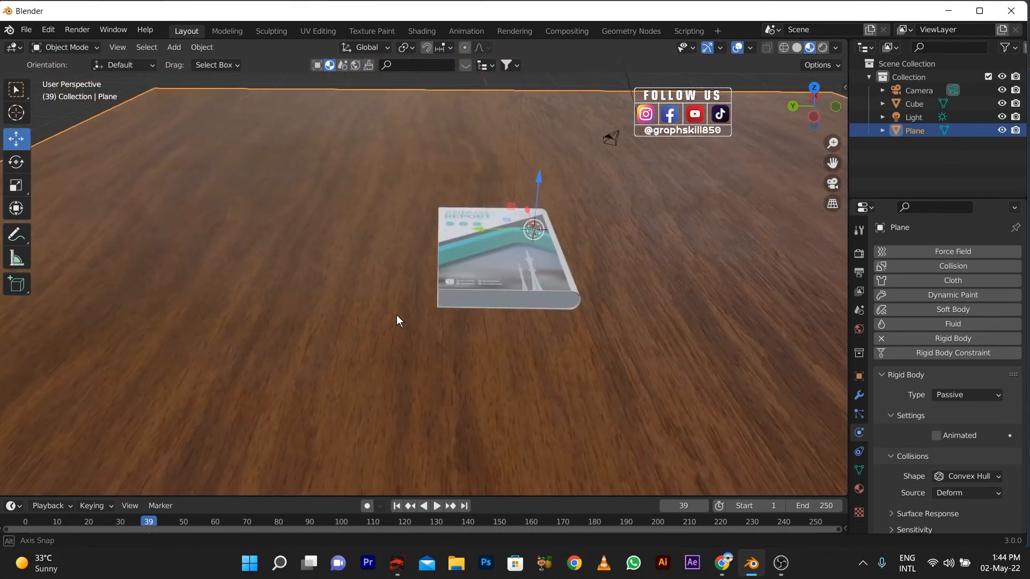
Set the roughness of the book's Material.002 to 0.399.
{"action": "left_click", "coordinate": [914, 103]}
{"action": "left_click", "coordinate": [858, 489]}
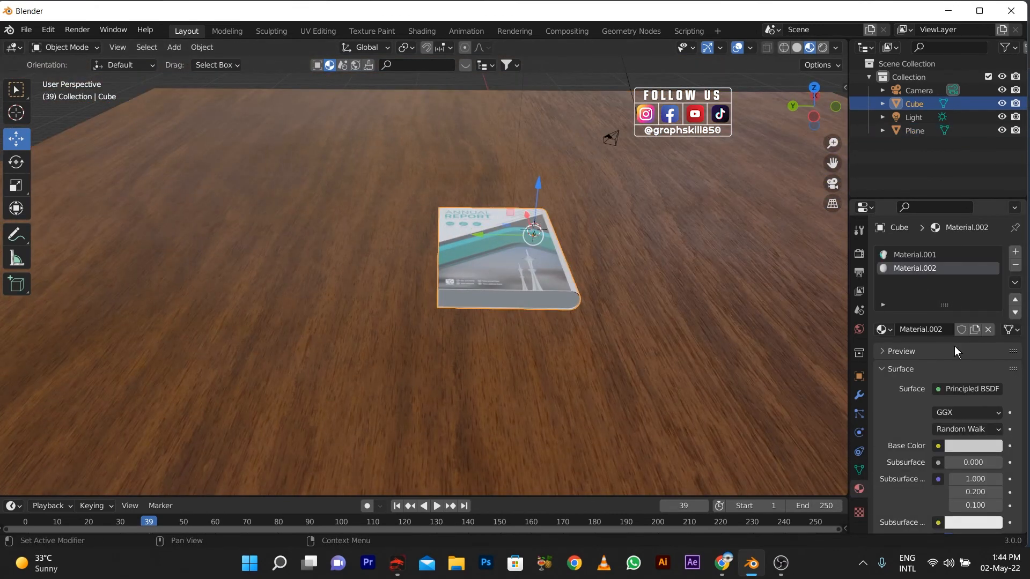
{"action": "scroll", "coordinate": [980, 446], "scroll_direction": "down", "scroll_amount": 5}
{"action": "scroll", "coordinate": [965, 471], "scroll_direction": "down", "scroll_amount": 3}
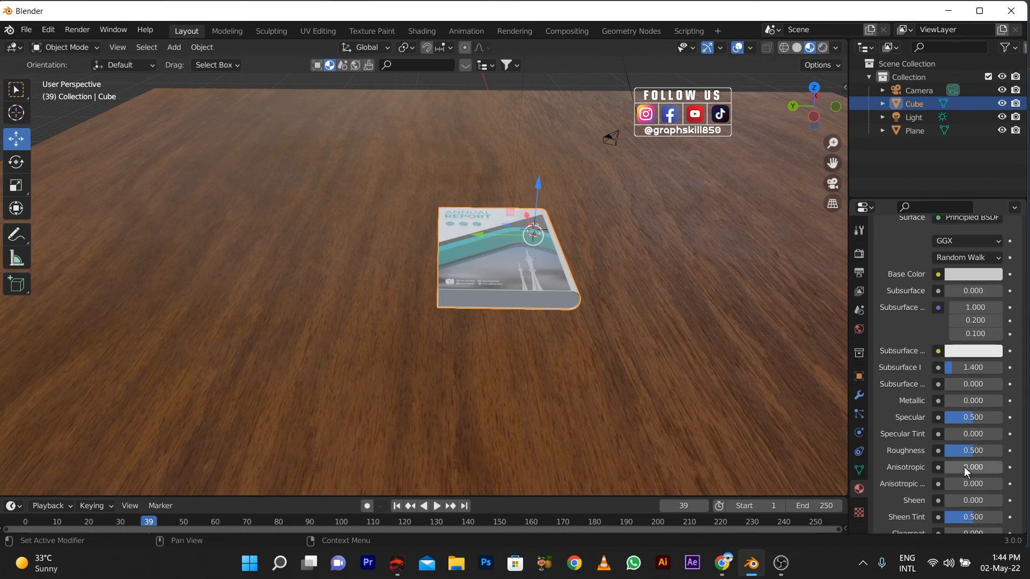
Lower the roughness of Material.001, the book's cover material.
{"action": "scroll", "coordinate": [916, 268], "scroll_direction": "up", "scroll_amount": 7}
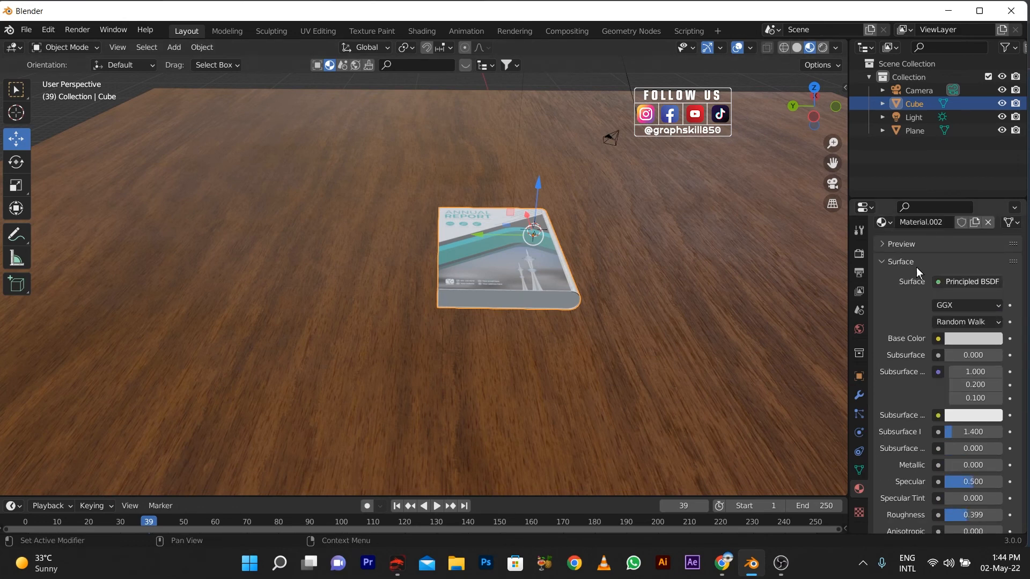
{"action": "left_click", "coordinate": [924, 232]}
{"action": "scroll", "coordinate": [928, 408], "scroll_direction": "down", "scroll_amount": 10}
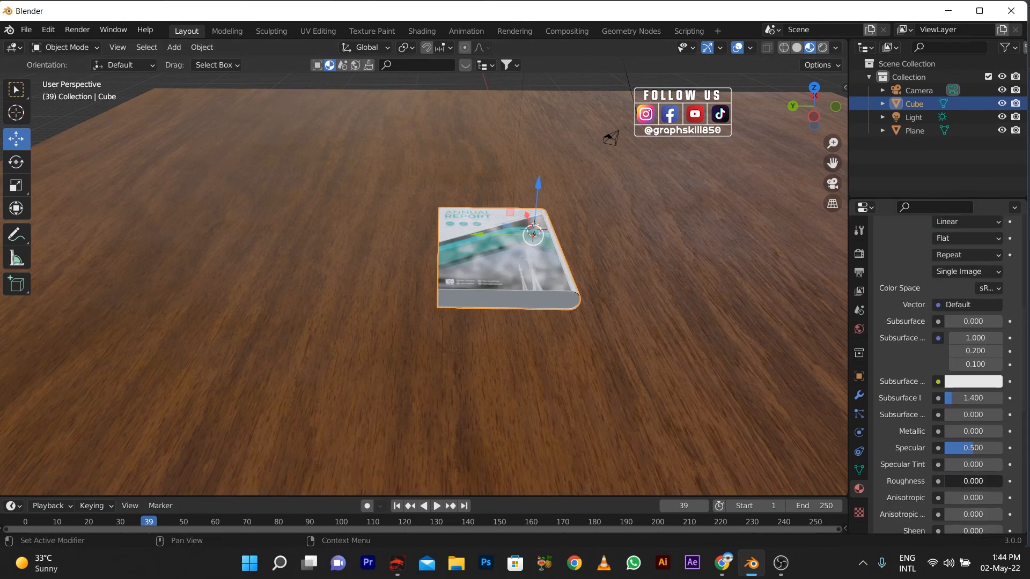